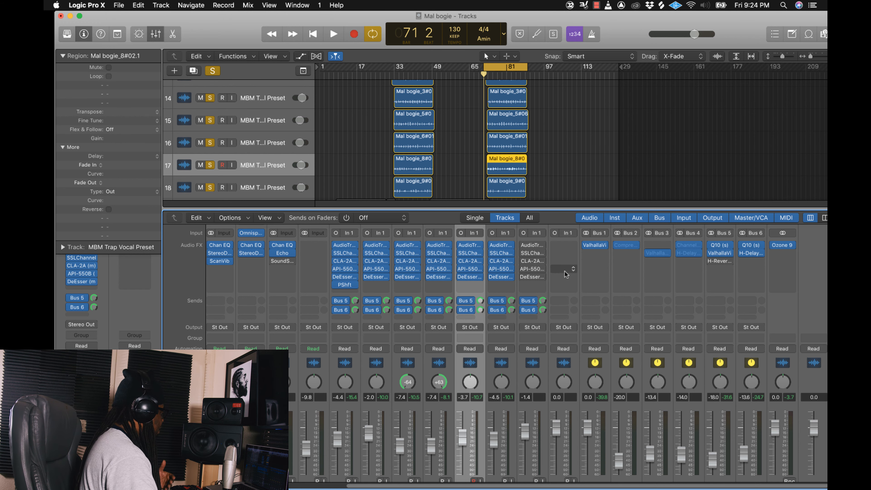
- Play back the soloed vocals and raise the Aux 5 volume fader to -16.0 dB
scroll(564, 343, down, 2)
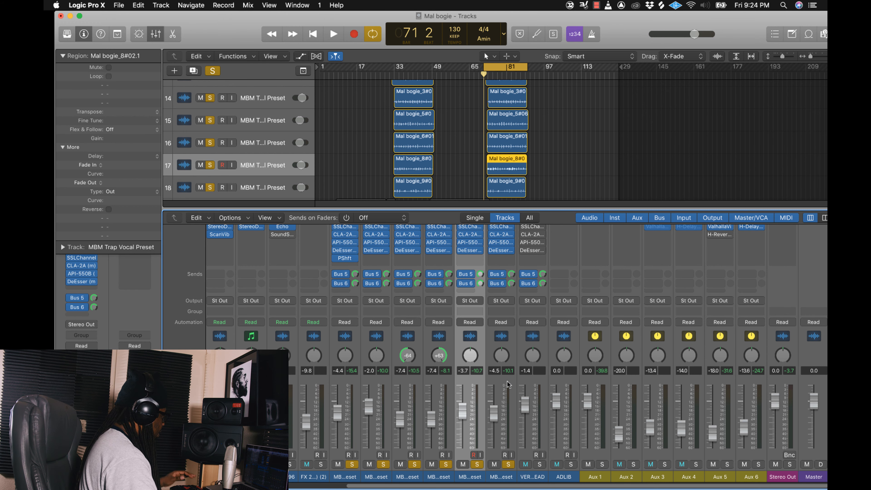
scroll(626, 439, up, 3)
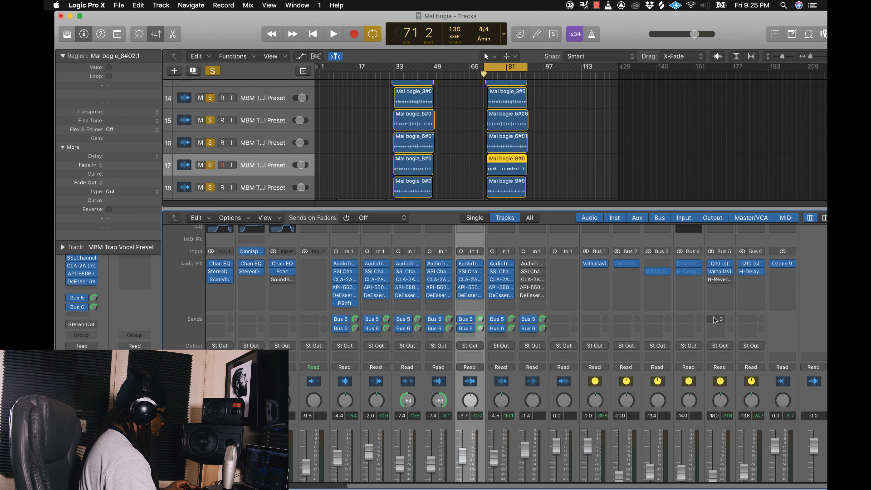
key(space)
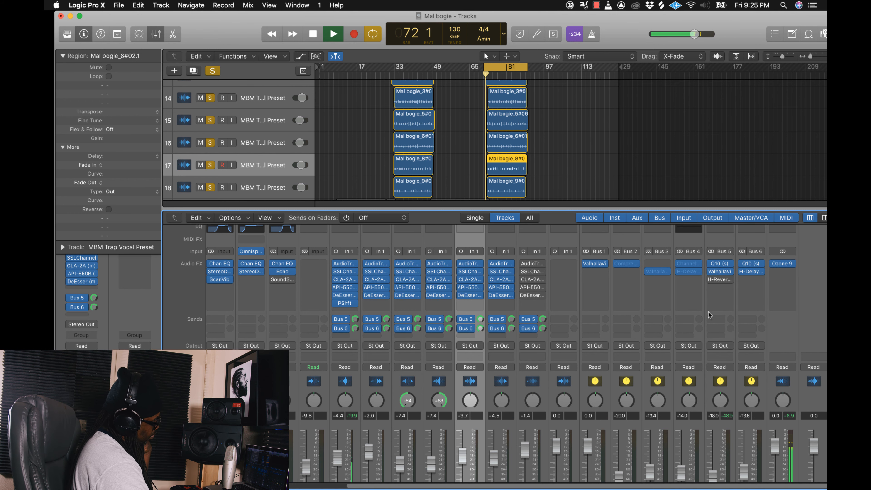
scroll(665, 379, down, 3)
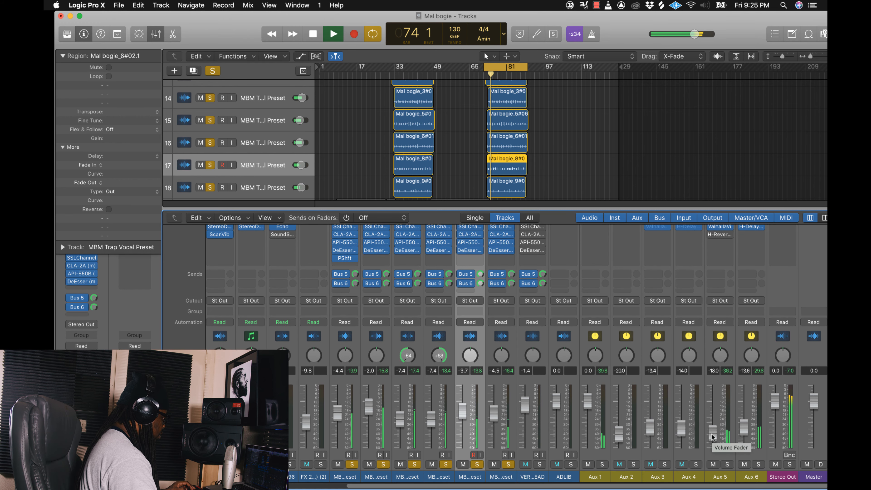
drag(714, 438, 712, 431)
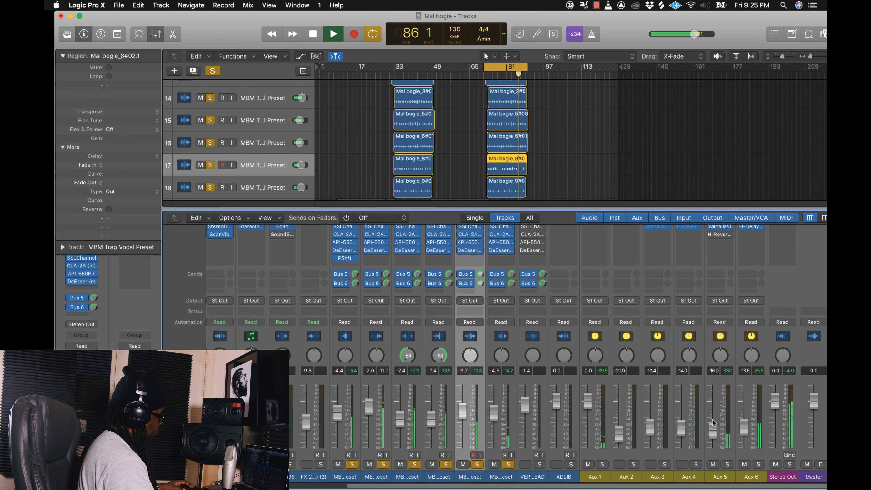
key(space)
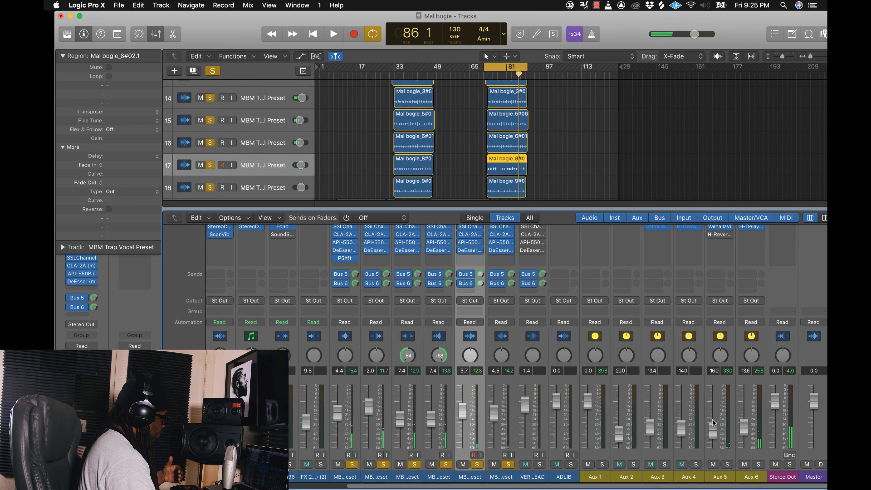
- Open the ValhallaVintageVerb plug-in on Aux 5 and lower its decay to 0.20 s and predelay to 0.00 ms
scroll(725, 306, up, 2)
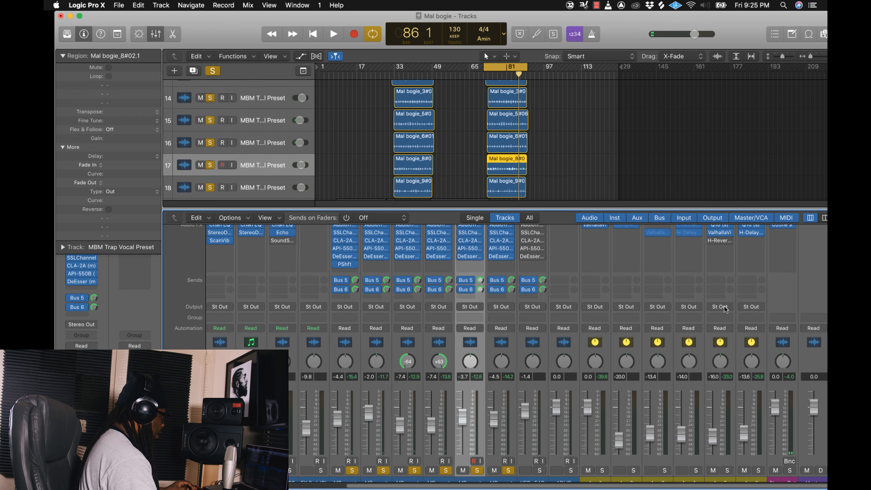
scroll(724, 312, up, 5)
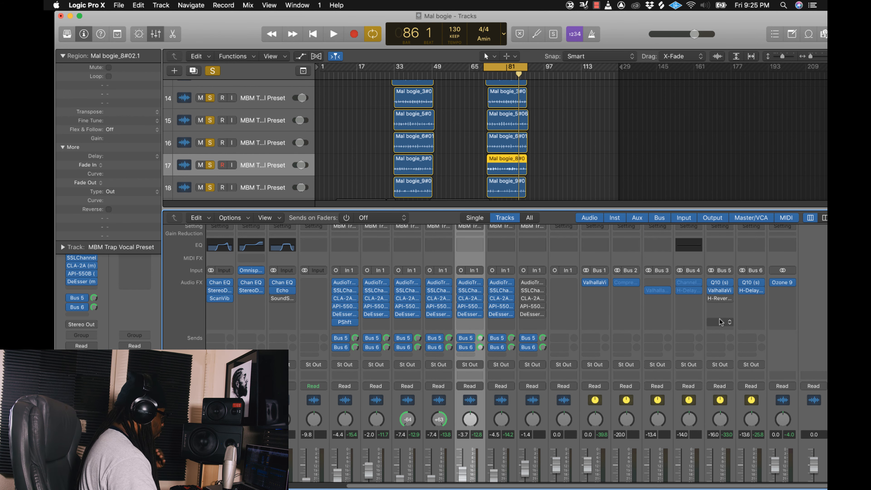
click(721, 291)
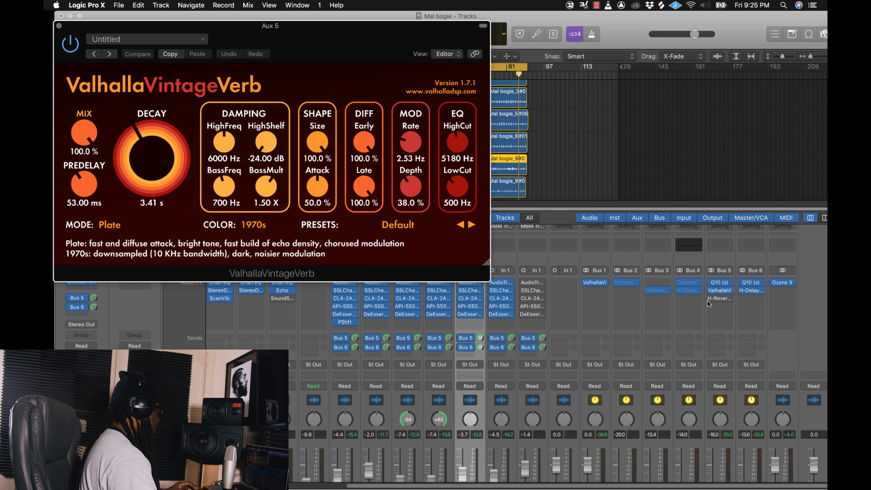
click(130, 134)
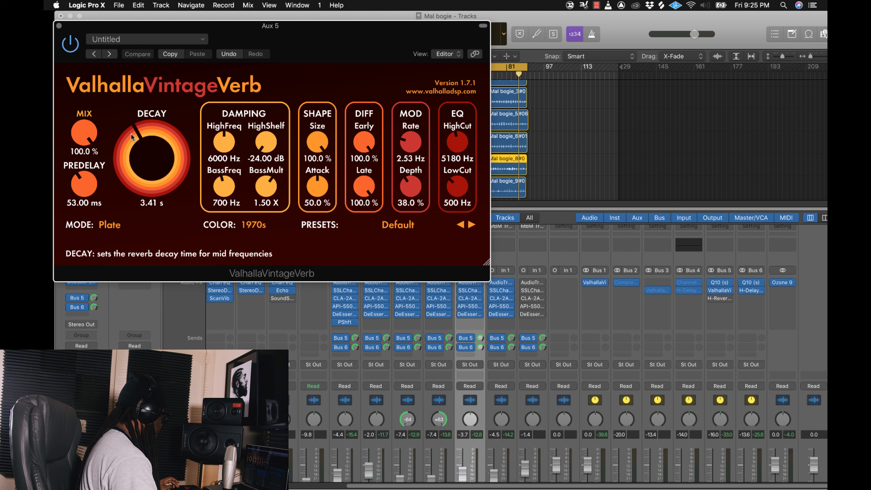
right_click(134, 137)
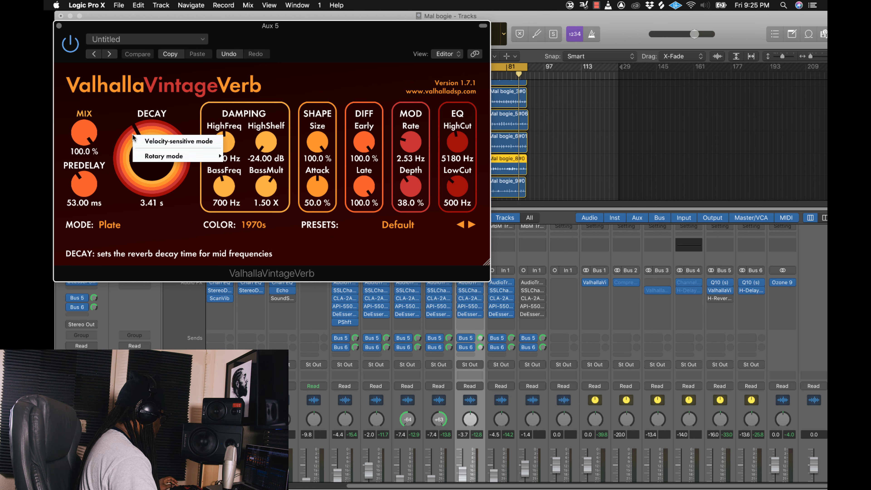
click(134, 130)
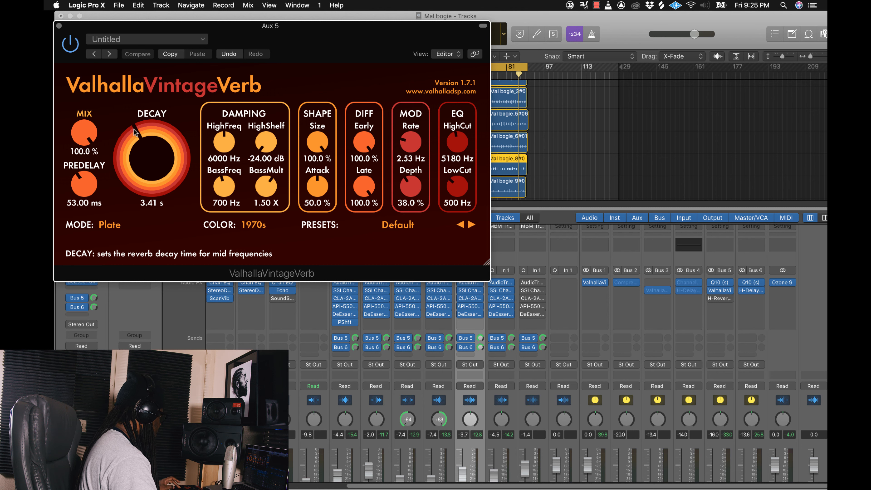
drag(134, 129, 140, 205)
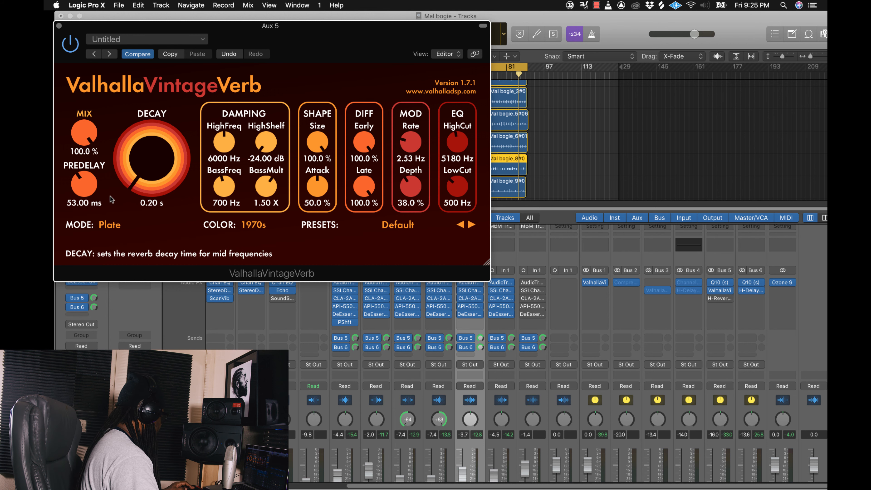
drag(85, 180, 58, 311)
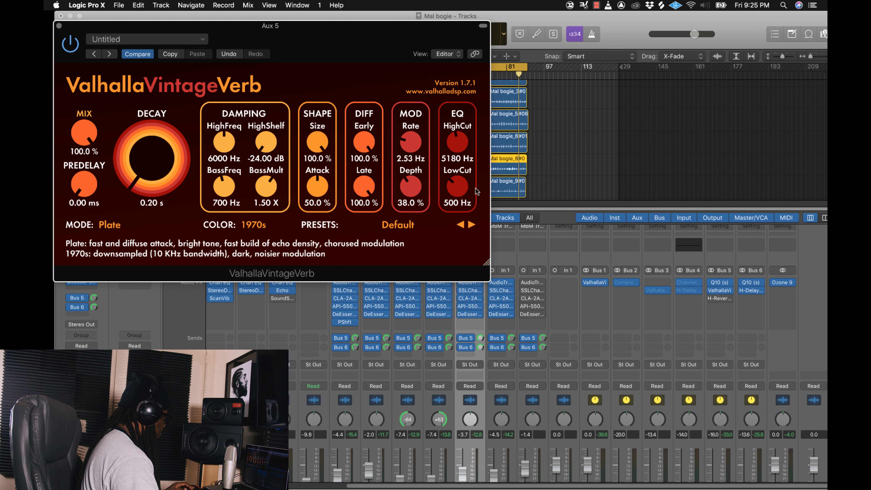
- Set the reverb's EQ to a 9570 Hz high cut and 1170 Hz low cut, and reposition the plug-in window
drag(459, 188, 462, 114)
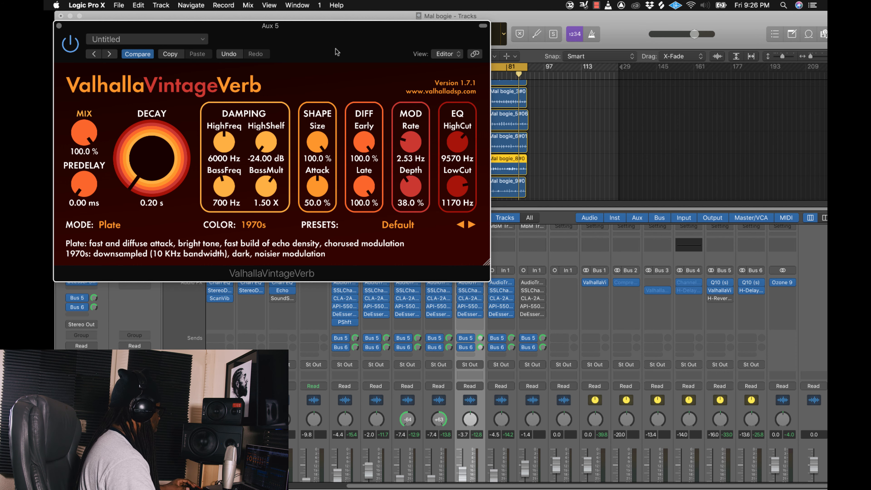
drag(336, 40, 475, 77)
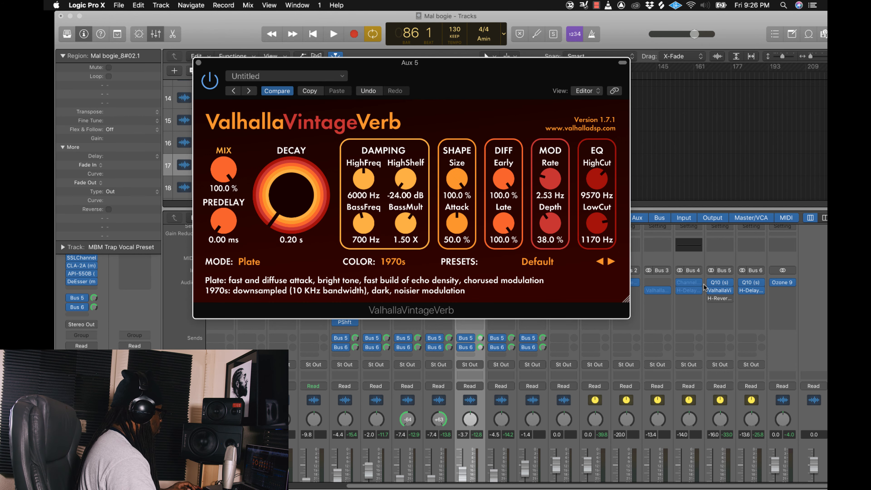
click(710, 283)
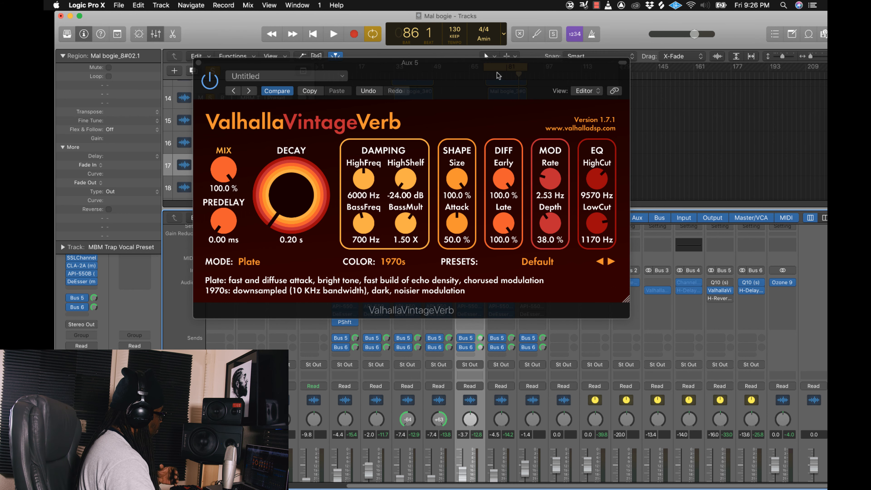
drag(499, 76, 596, 90)
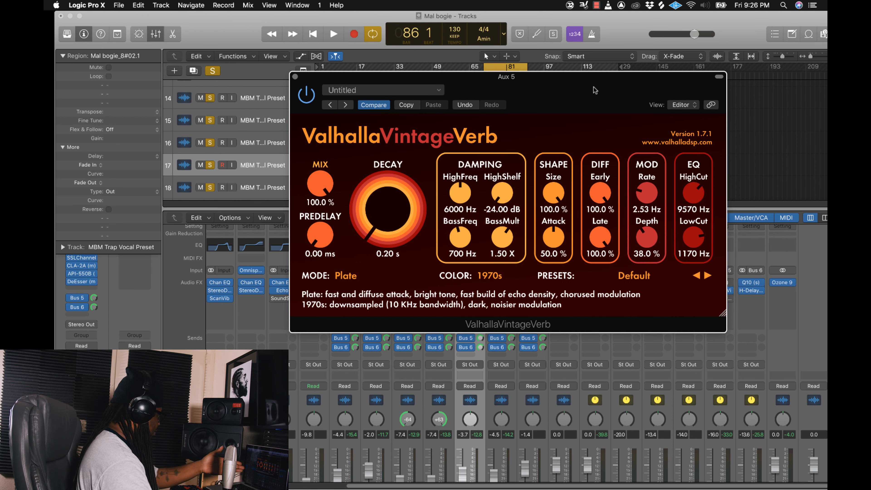
drag(563, 91, 579, 81)
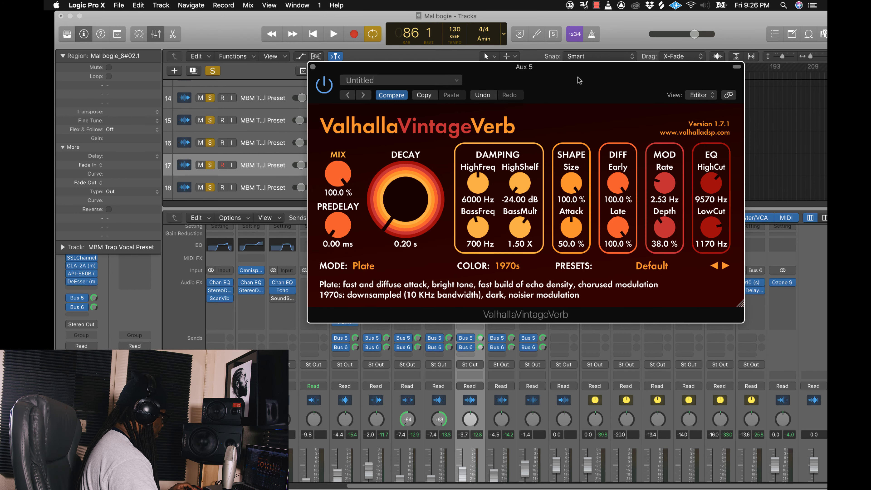
- Switch to Chrome, open the MilliCalcs tempo milliseconds calculator, and move its window so the project tempo shows
mouse_move(45, 160)
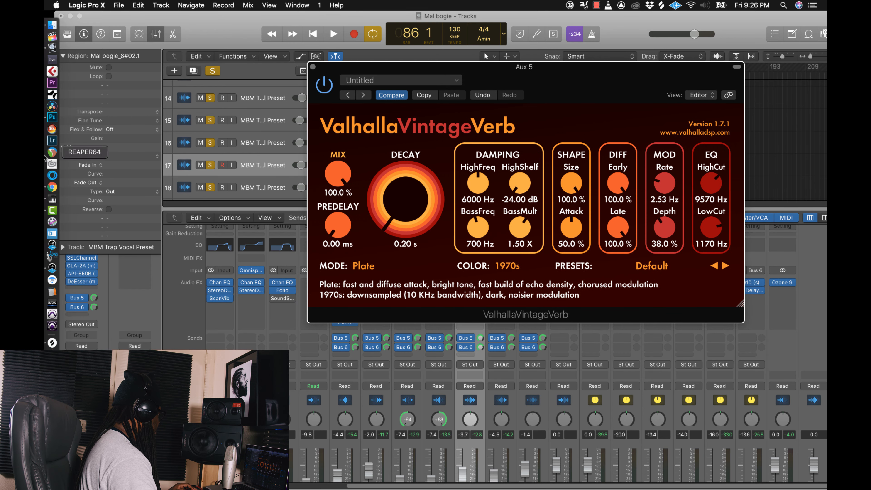
click(52, 187)
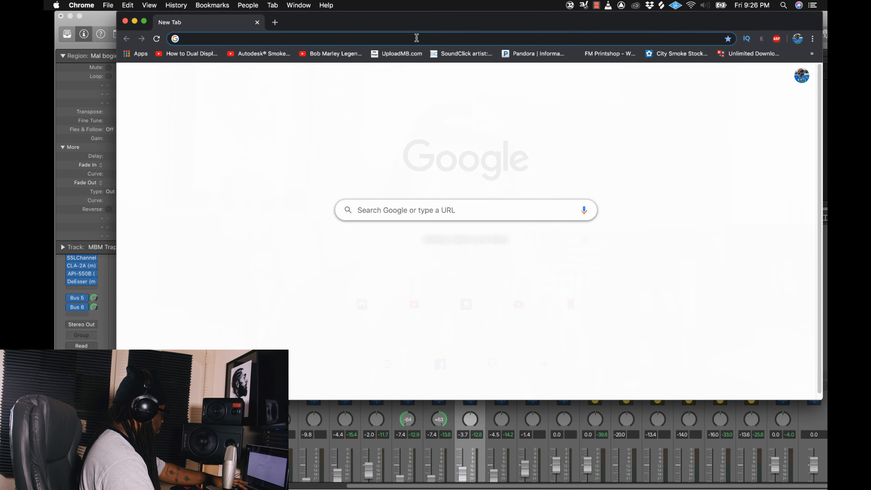
text(Mil)
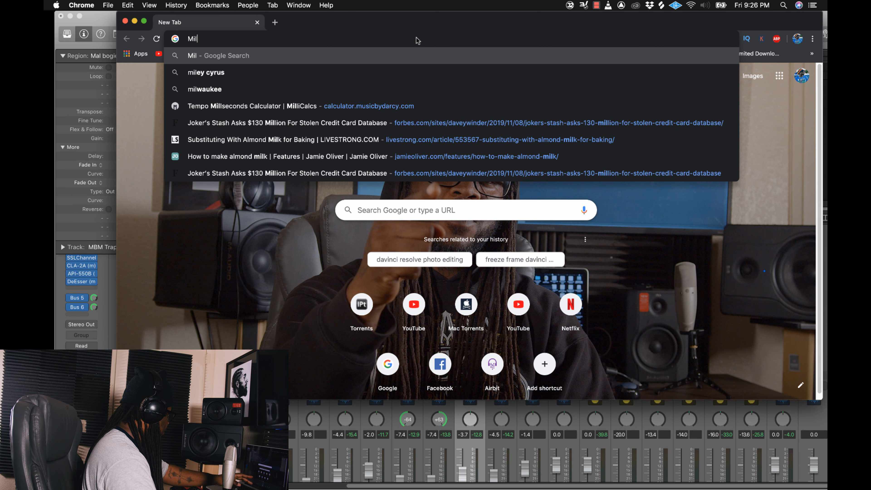
click(309, 110)
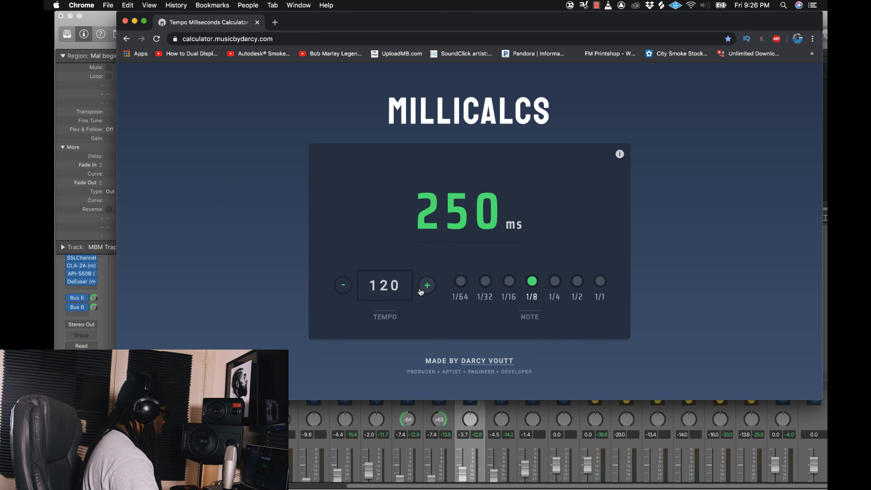
drag(521, 28, 508, 83)
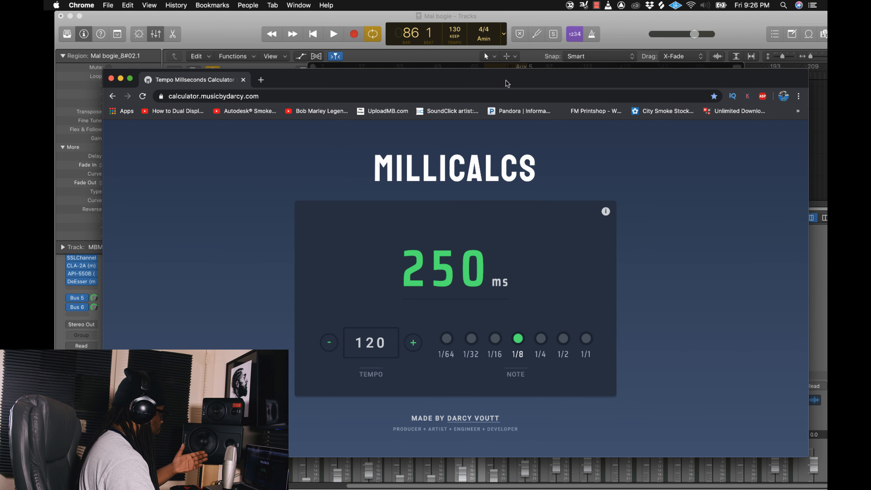
- Set the calculator's tempo to 130 and its note value to 1/4
click(414, 347)
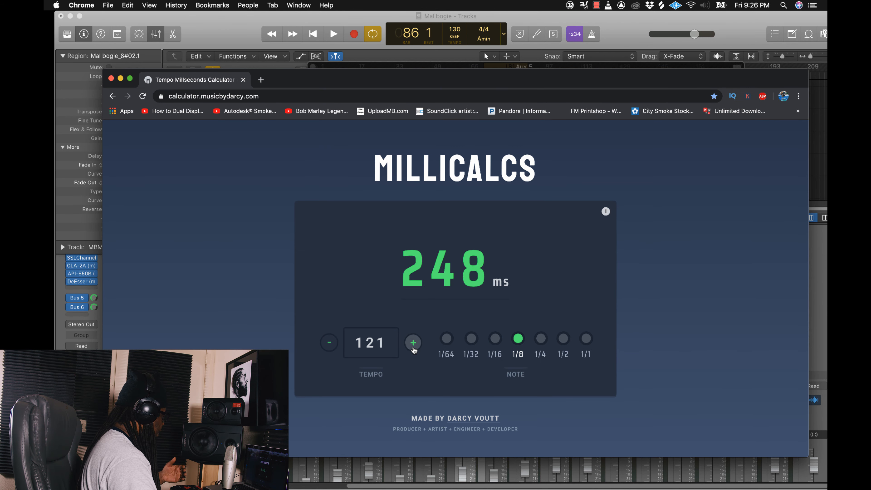
triple_click(414, 347)
triple_click(414, 347)
double_click(414, 347)
triple_click(413, 347)
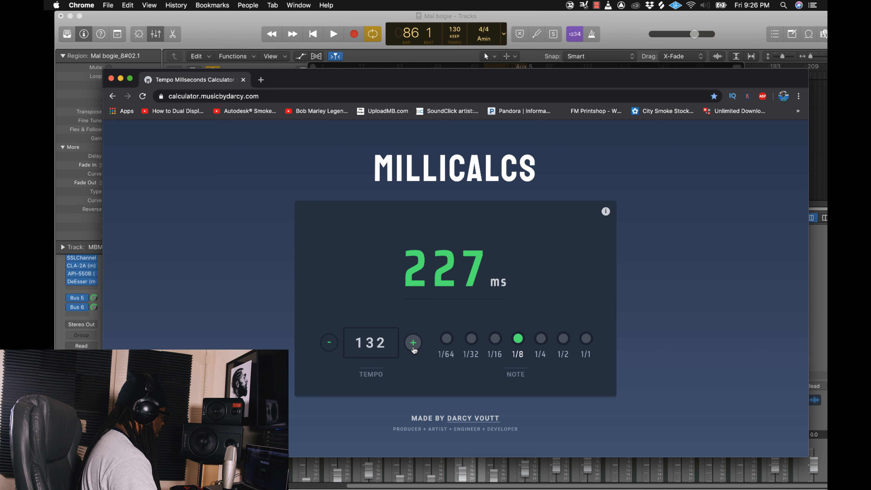
click(329, 343)
click(329, 343)
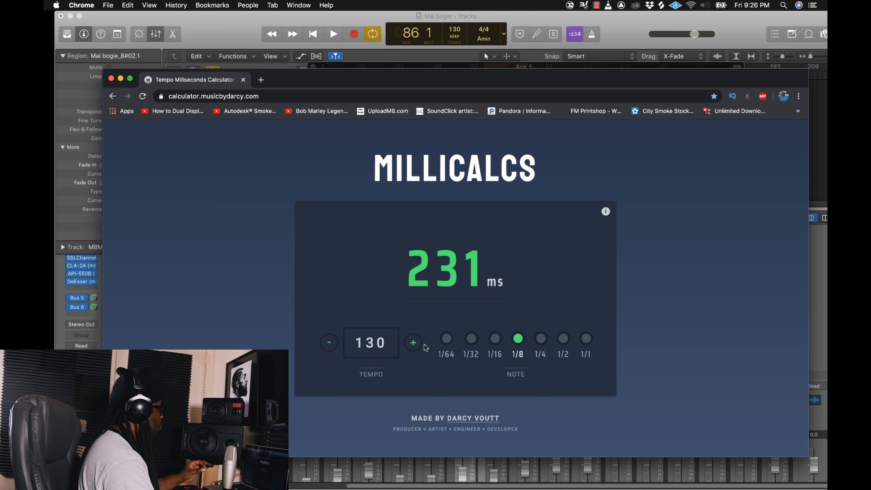
click(541, 339)
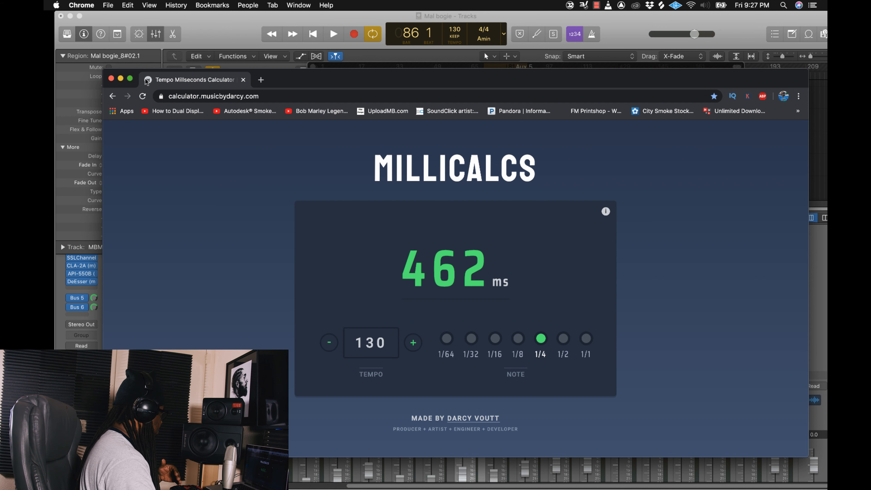
- Switch back to Logic Pro X and set the ValhallaVintageVerb decay to 4.62 s
click(122, 79)
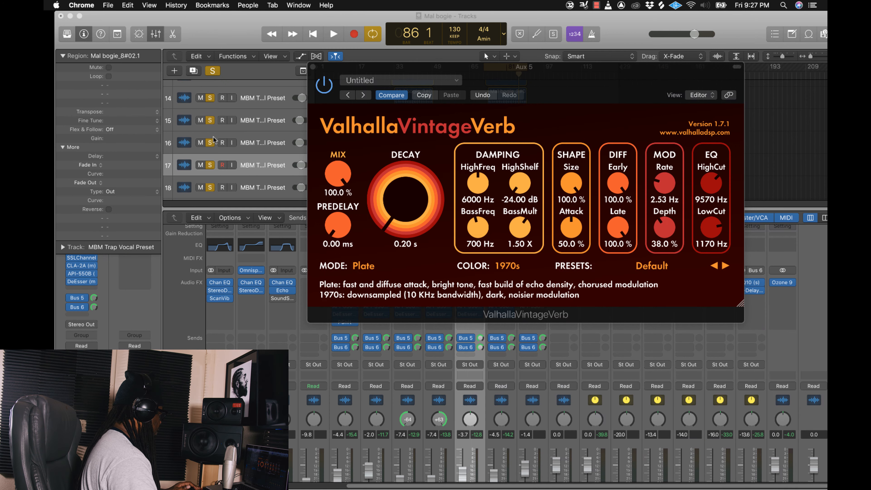
click(402, 244)
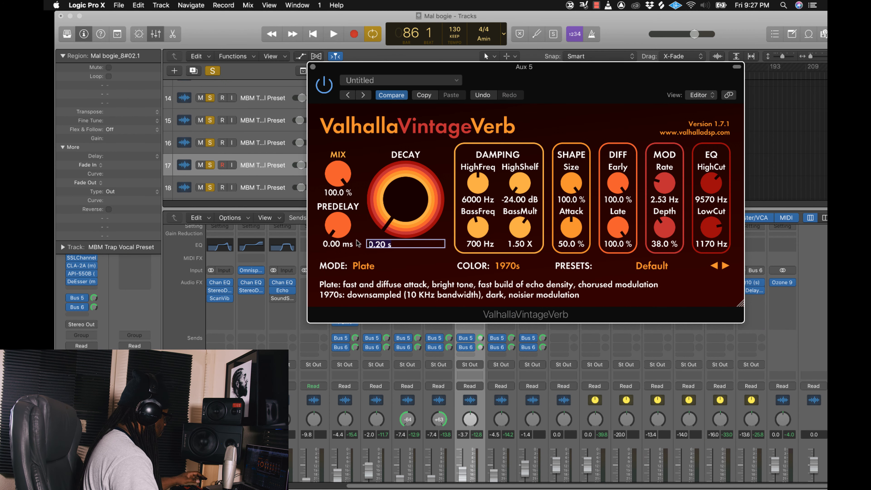
text(4)
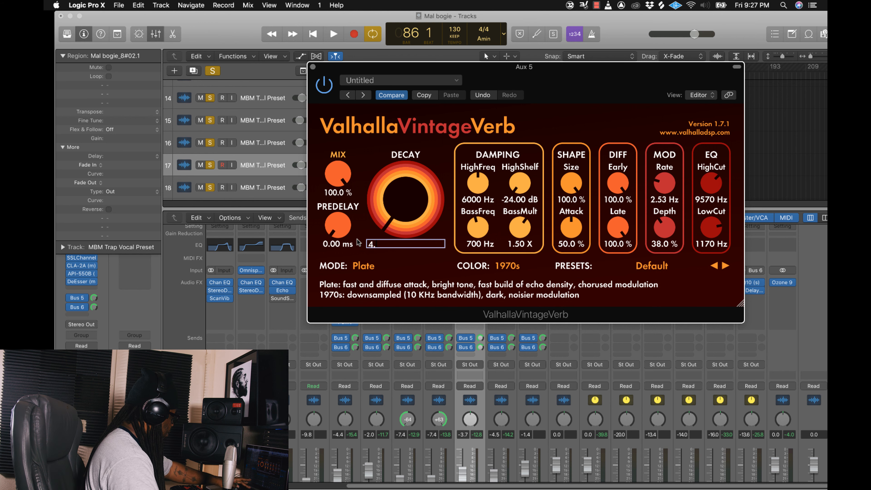
text(.62)
key(Return)
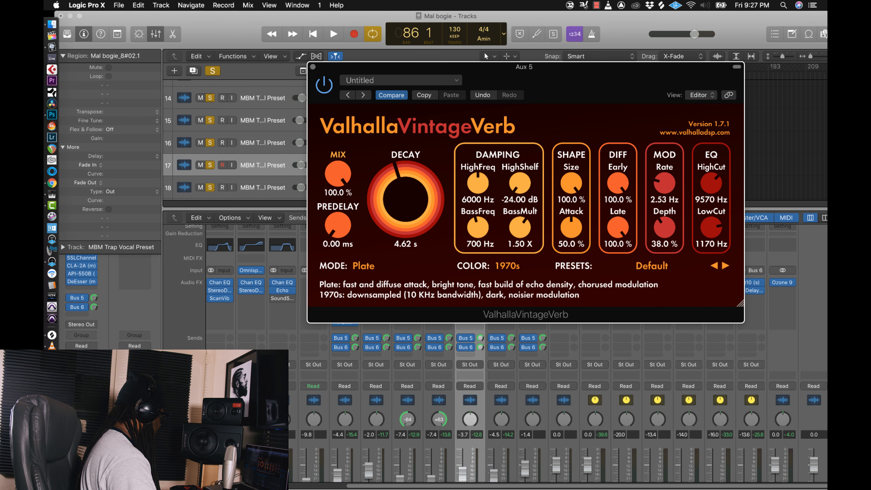
- Bring back the MilliCalcs calculator in Chrome, set its note value to 1/32, and minimize it to return to the reverb plug-in
click(52, 460)
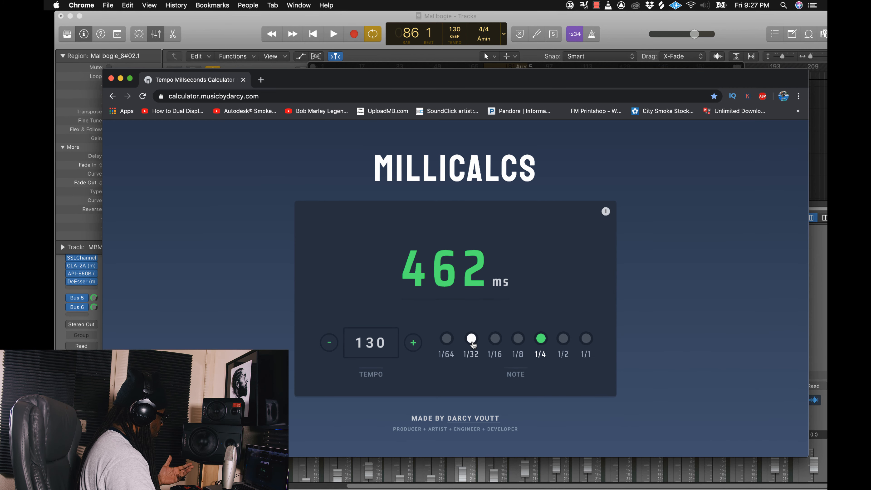
click(472, 339)
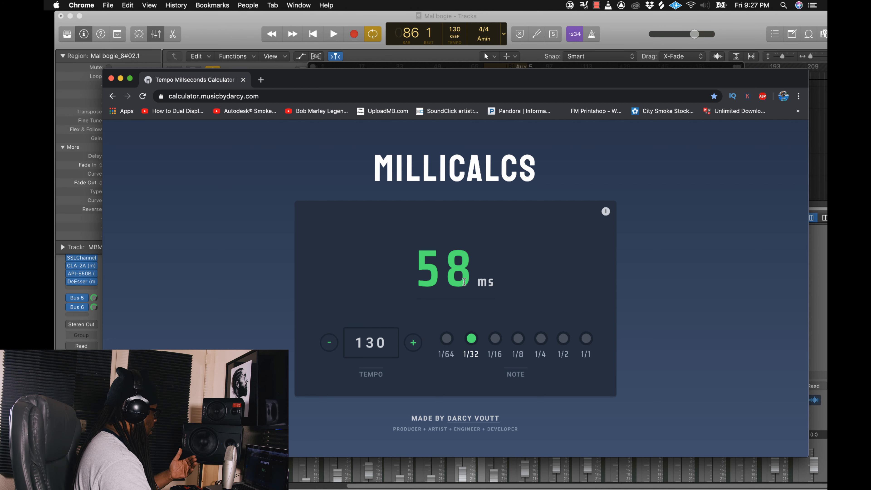
click(120, 79)
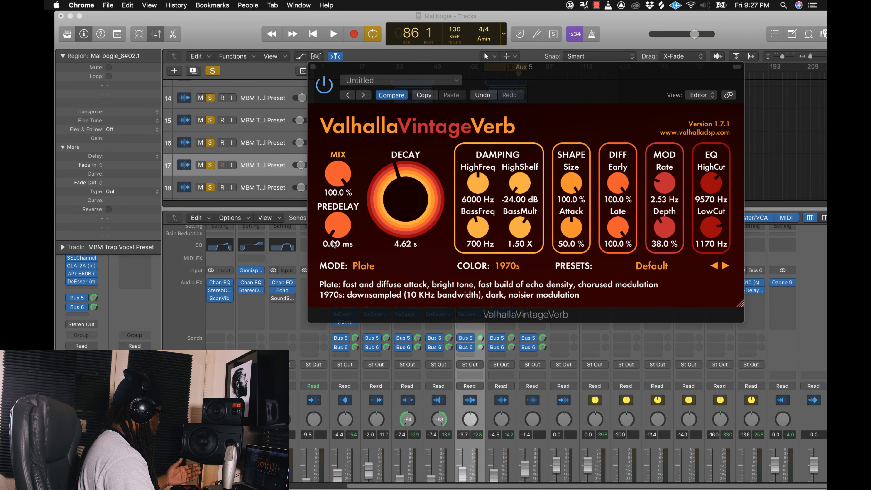
- Check the 1/32-note time in the MilliCalcs calculator in Chrome and set the ValhallaVintageVerb predelay to 58 ms in Logic Pro X
click(332, 243)
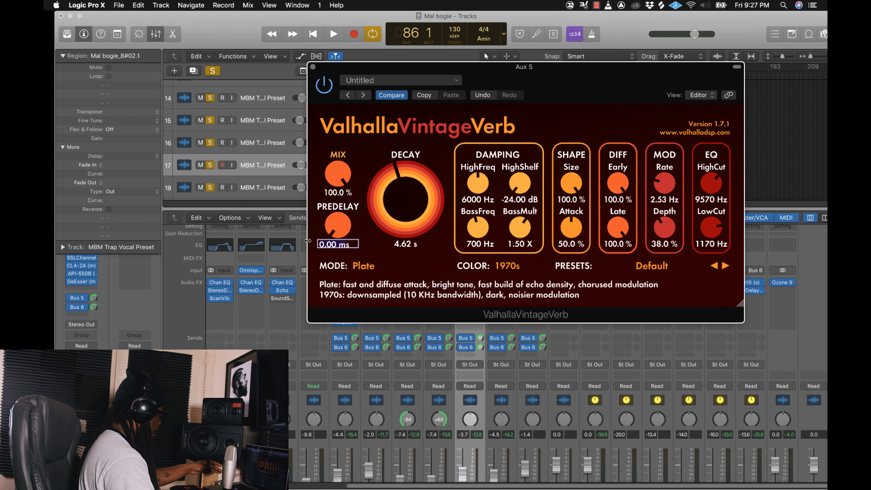
text(5s)
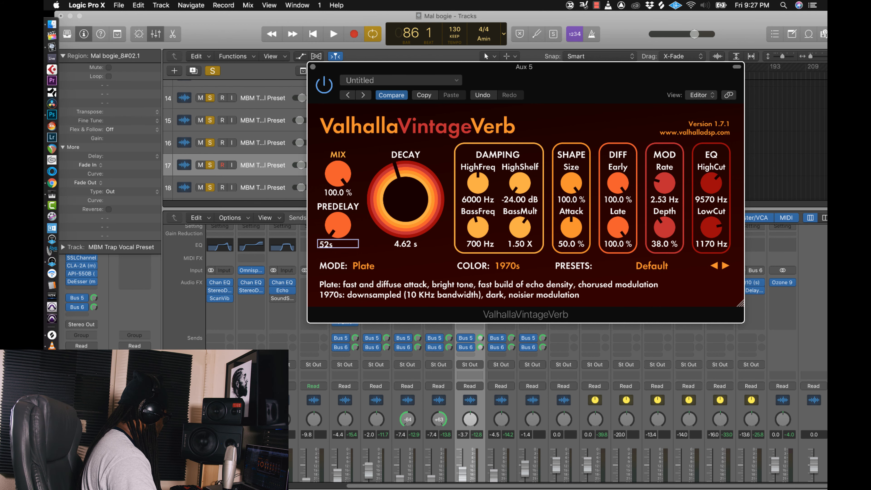
click(51, 182)
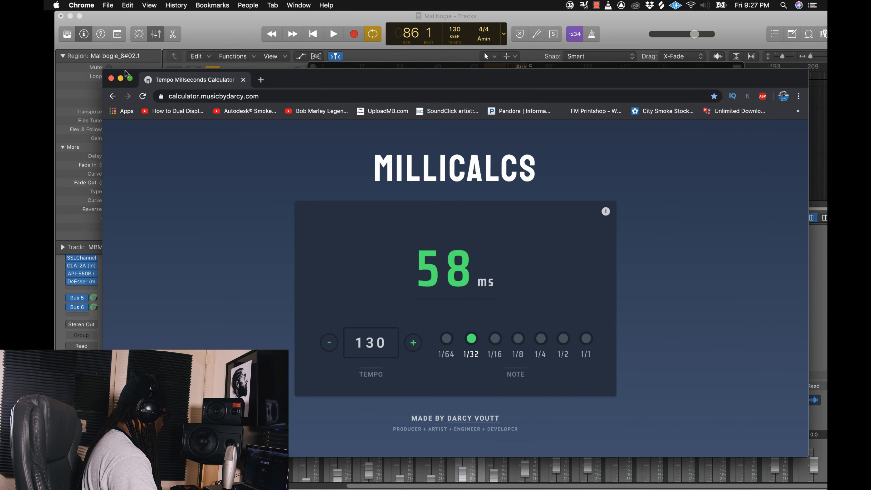
click(121, 79)
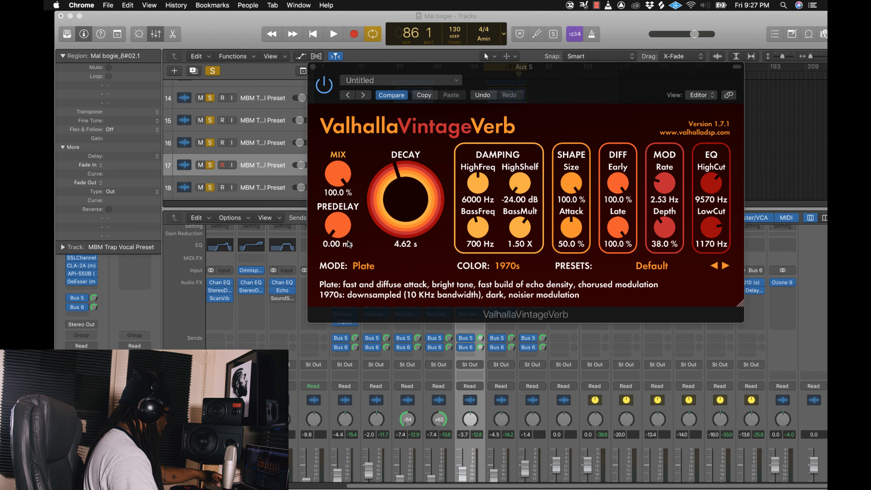
click(332, 244)
click(335, 245)
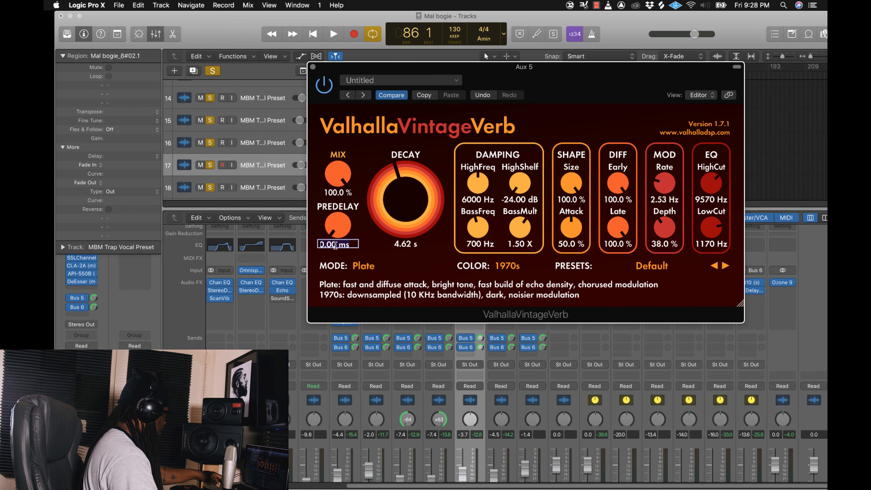
text(58)
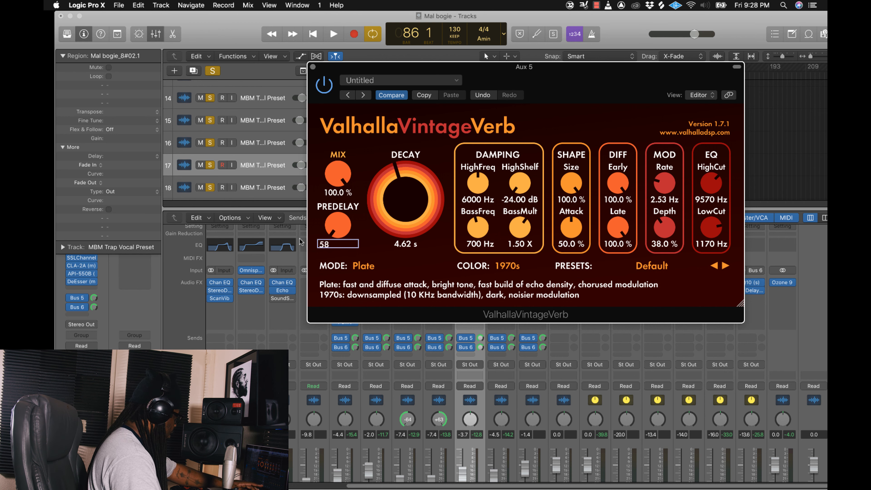
key(Return)
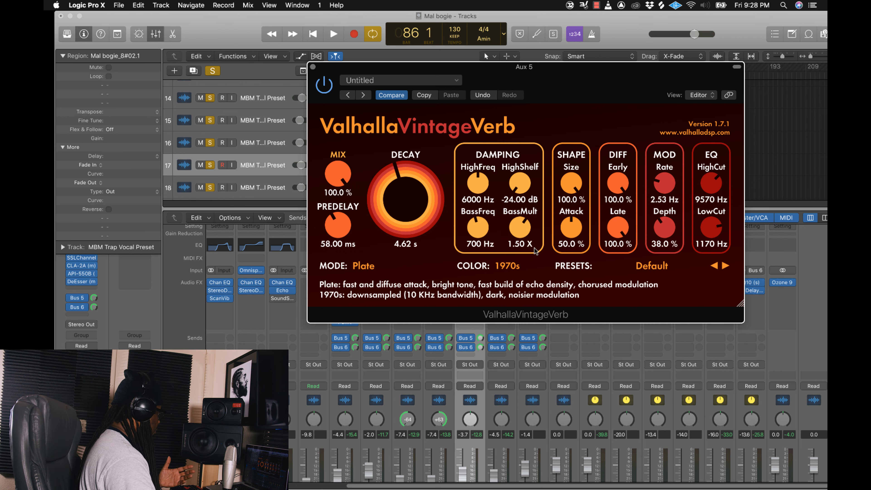
- Lower the reverb's EQ LowCut to 500 Hz and HighCut to 6660 Hz, and close the plug-in window
drag(712, 229, 706, 263)
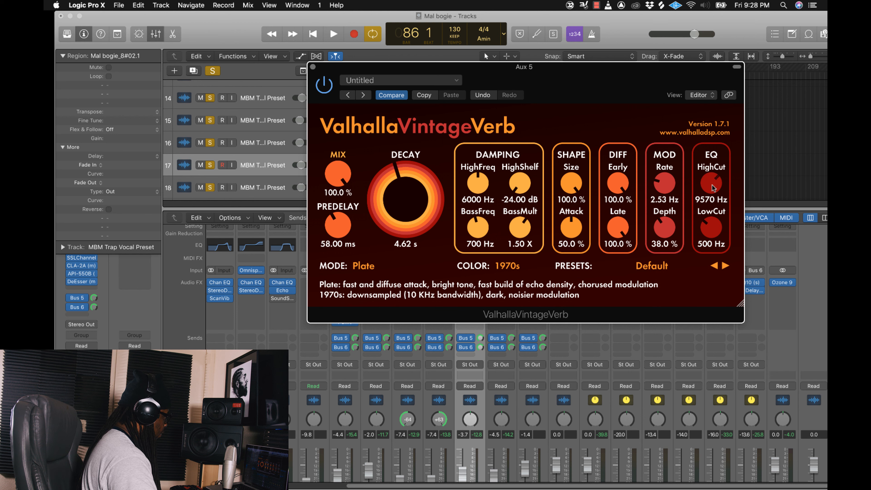
drag(714, 188, 716, 202)
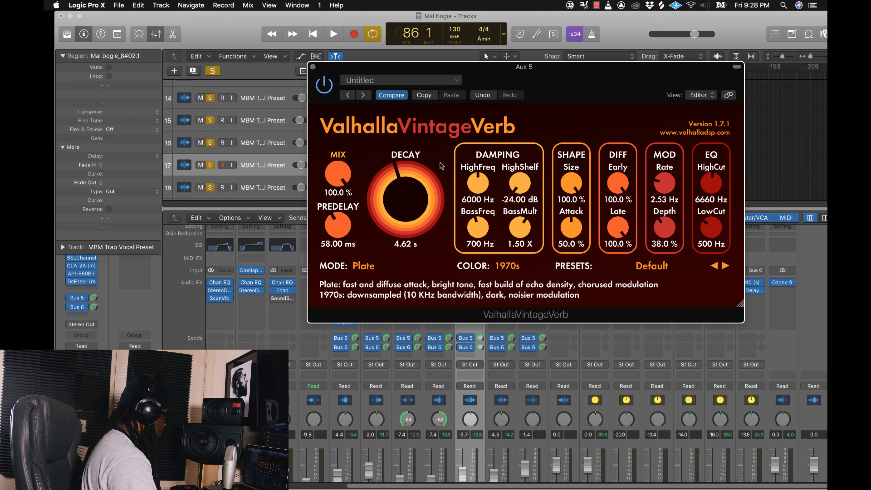
click(313, 68)
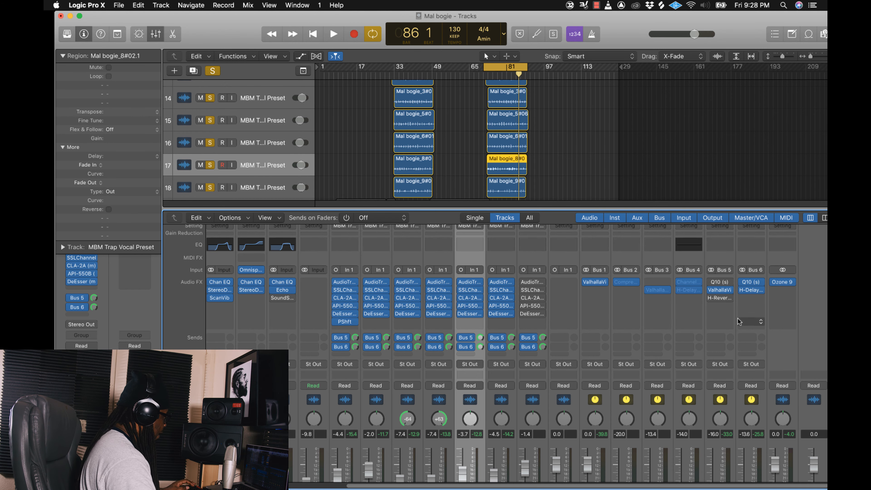
- Audition the looped vocals with the Aux 5 fader pulled fully down and brought back up to -16.0 dB
scroll(727, 335, down, 4)
scroll(728, 335, down, 2)
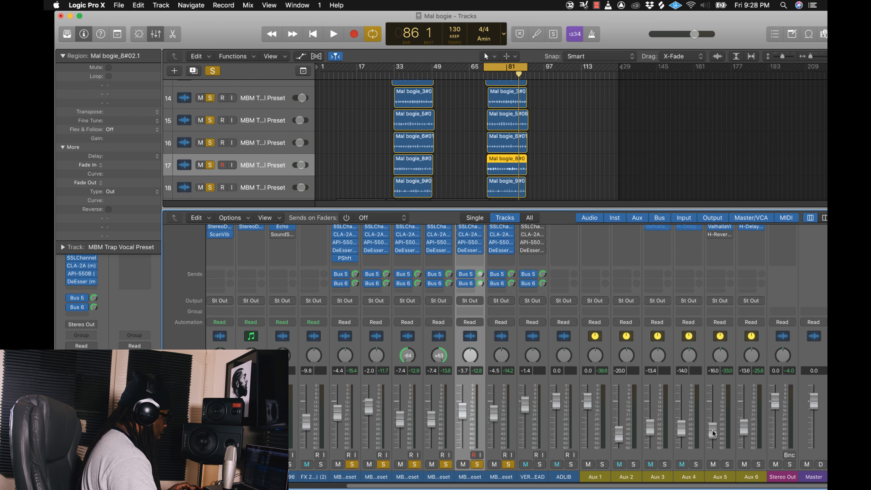
drag(714, 433, 721, 473)
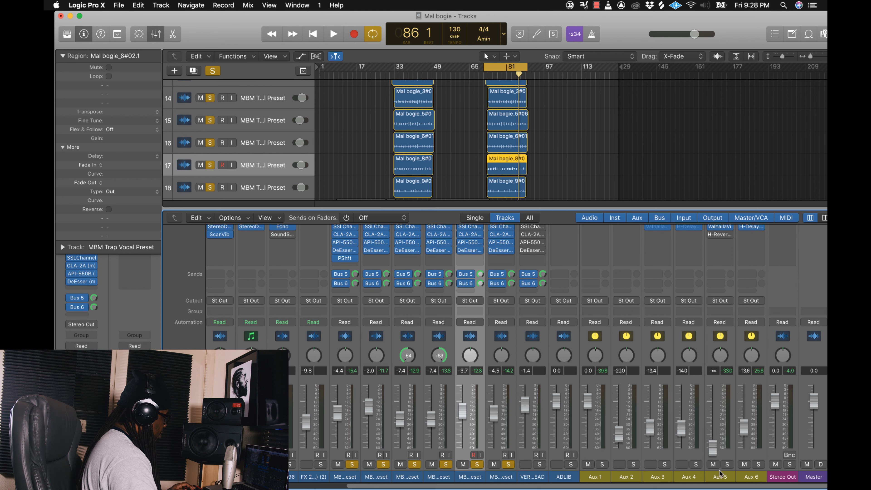
key(space)
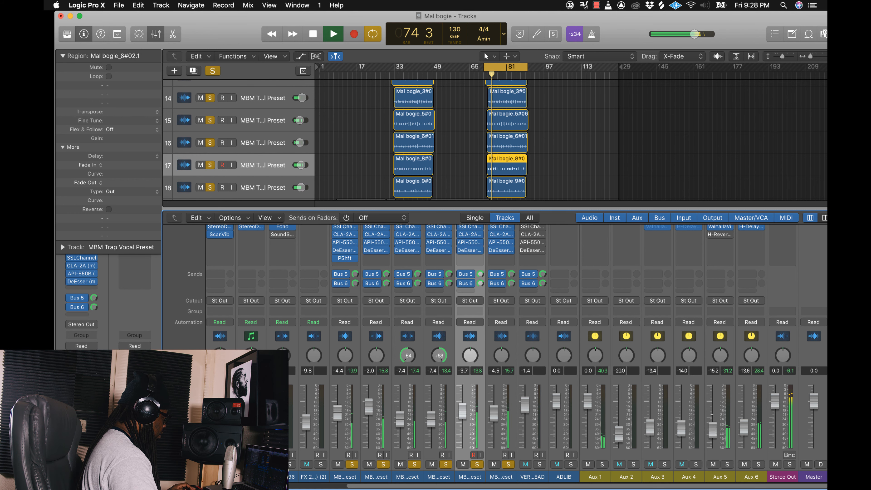
- Take the beat tracks out of solo so only the vocals play with their effects, and stop playback
scroll(719, 404, up, 5)
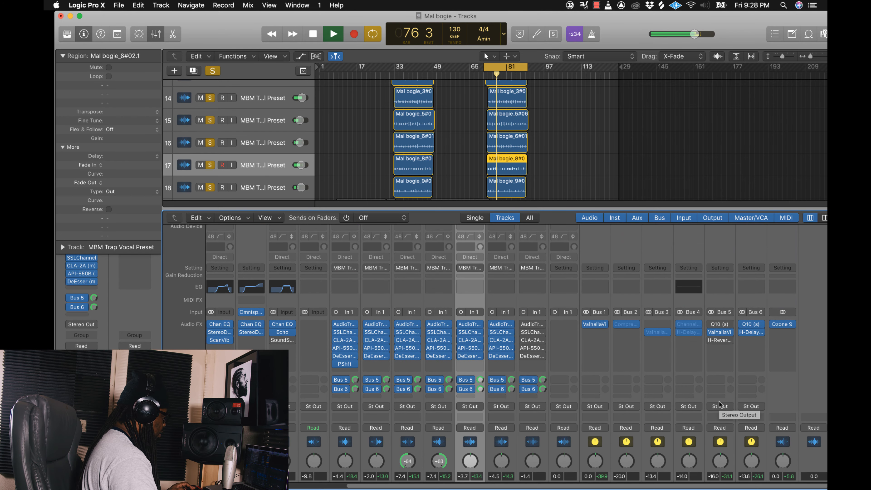
scroll(719, 405, down, 5)
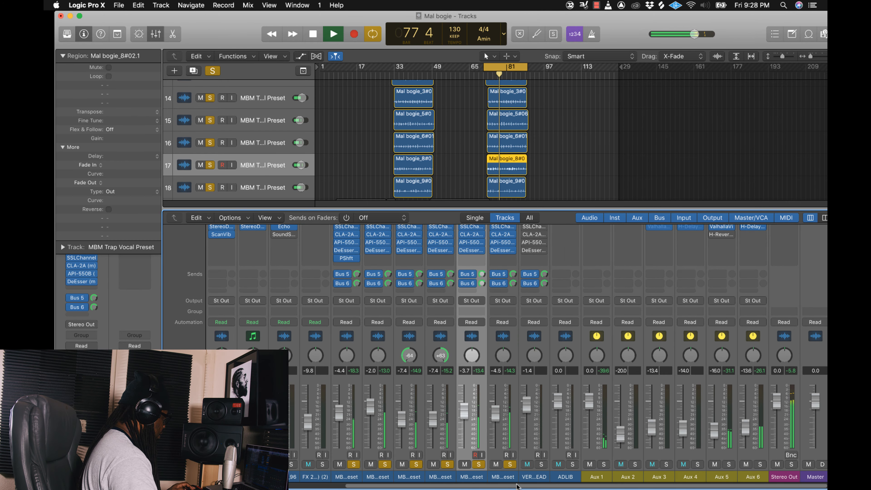
scroll(503, 488, left, 8)
drag(322, 465, 510, 464)
scroll(507, 487, right, 8)
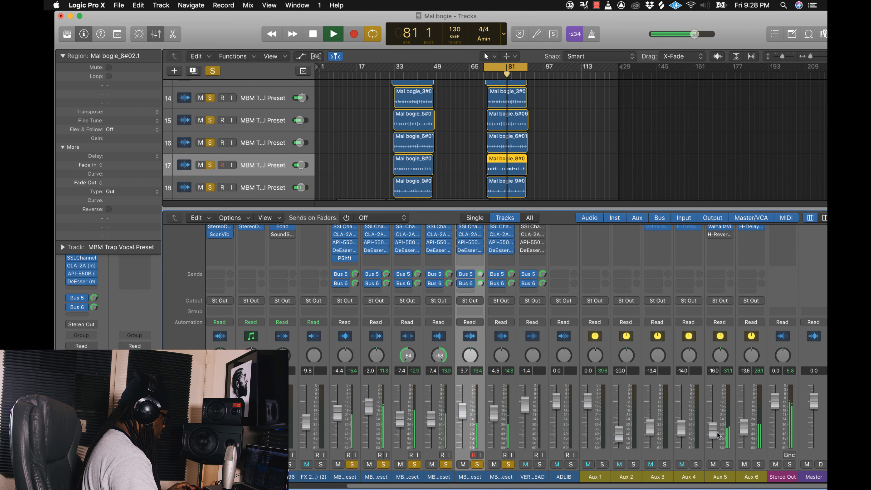
key(space)
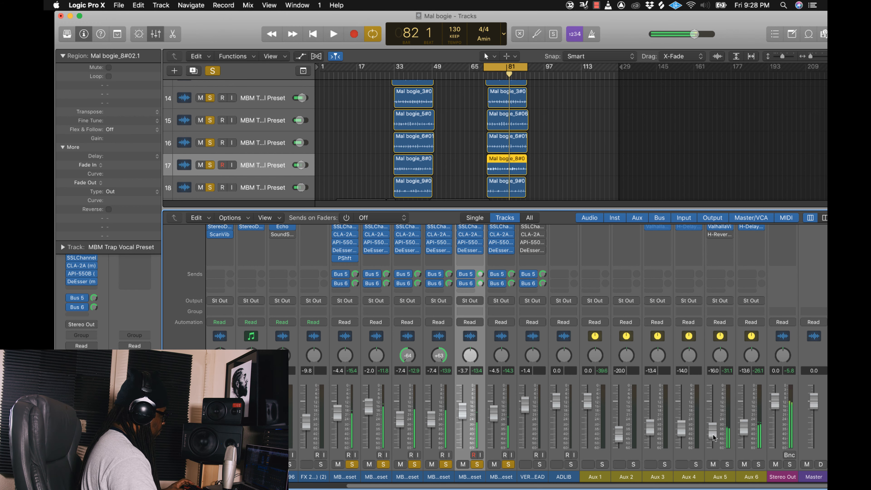
- Enable the Q10 equalizer on Aux 5, set its band 1 high-pass frequency to 504 Hz, and close it
scroll(715, 423, up, 1)
scroll(715, 415, up, 5)
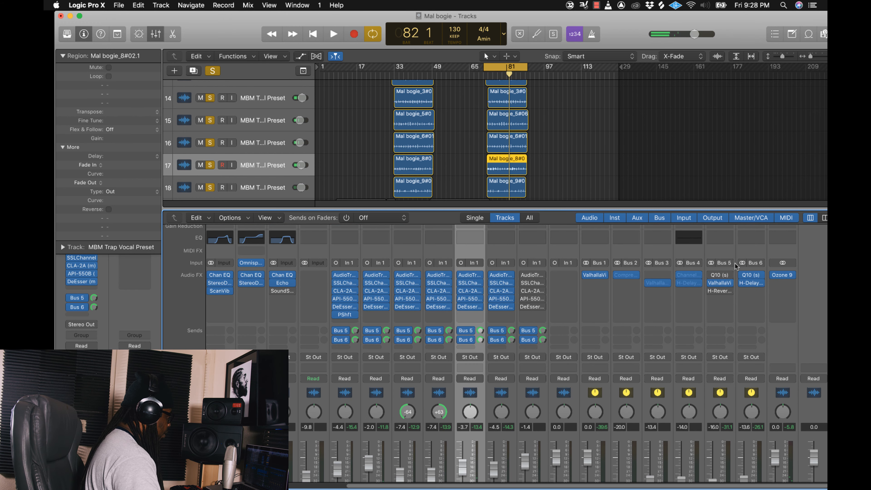
click(722, 275)
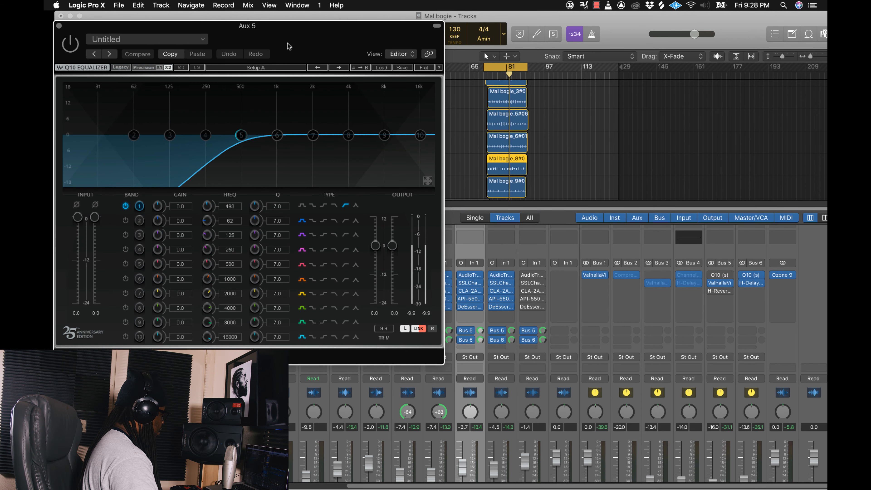
drag(287, 43, 511, 40)
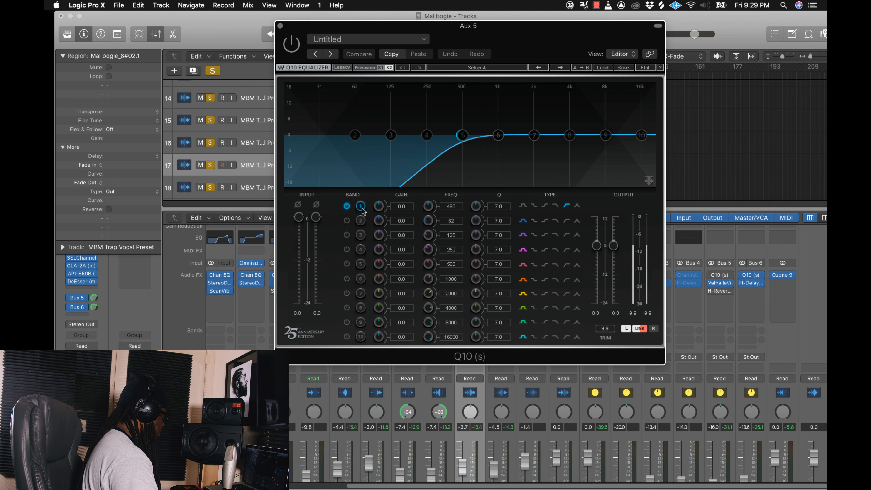
click(292, 44)
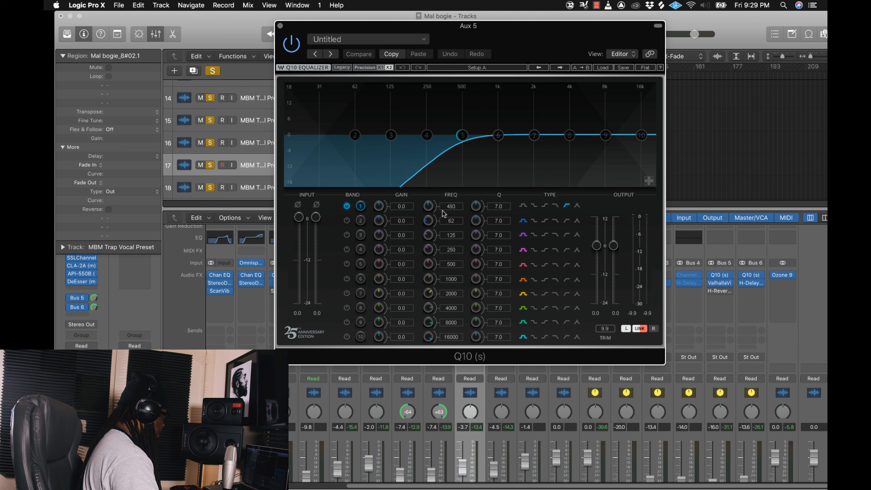
drag(462, 135, 464, 135)
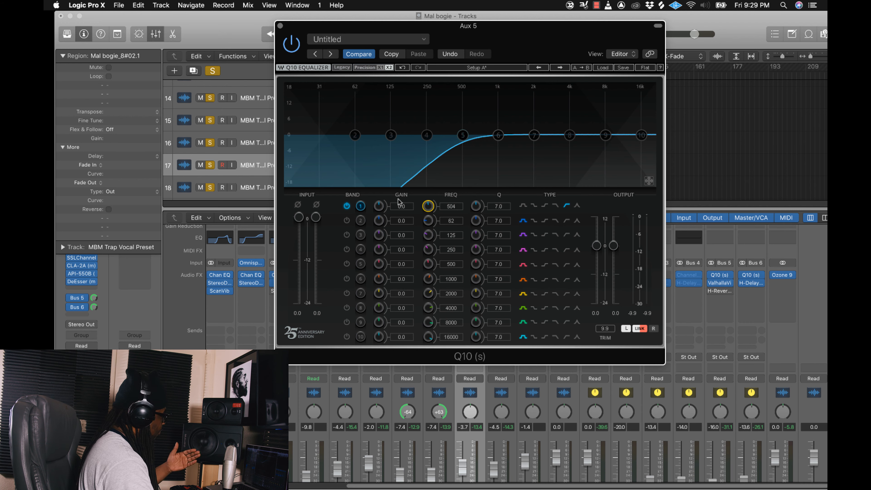
drag(522, 25, 449, 54)
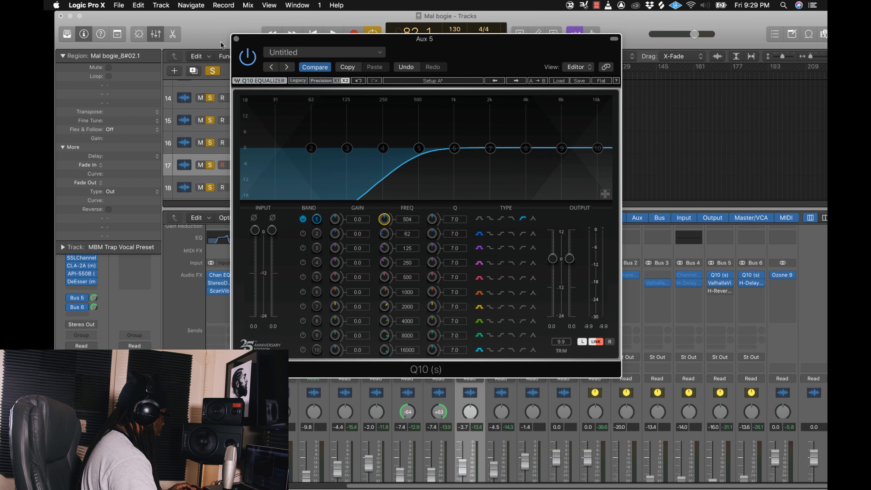
click(237, 39)
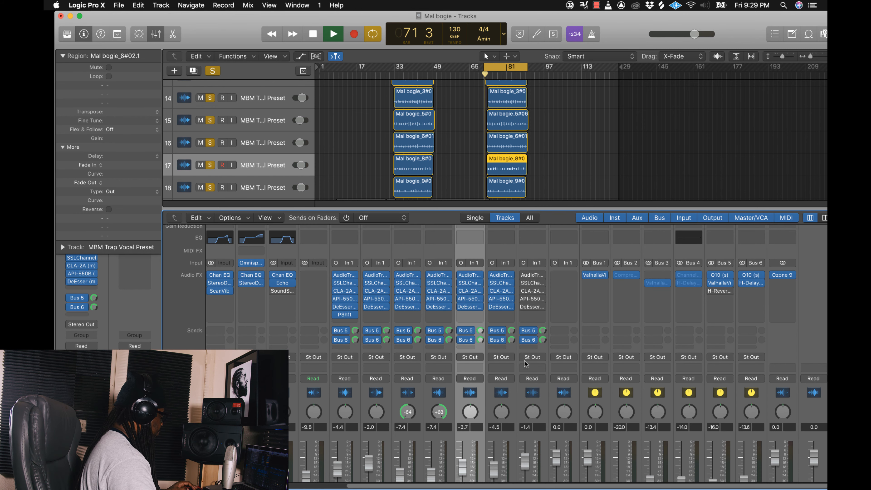
- Play the looped vocals, solo the beat tracks again to hear the Aux 5 reverb in the mix, and stop playback
scroll(584, 374, down, 3)
scroll(580, 363, up, 3)
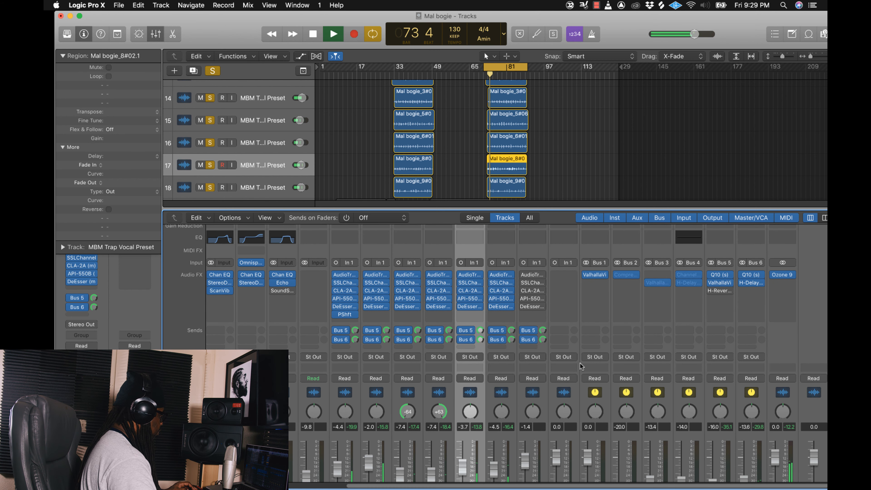
scroll(619, 347, down, 3)
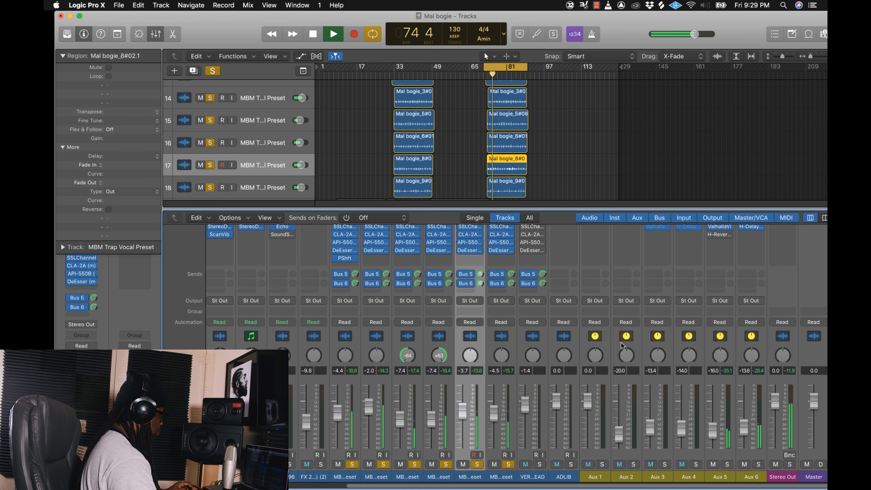
scroll(623, 340, left, 7)
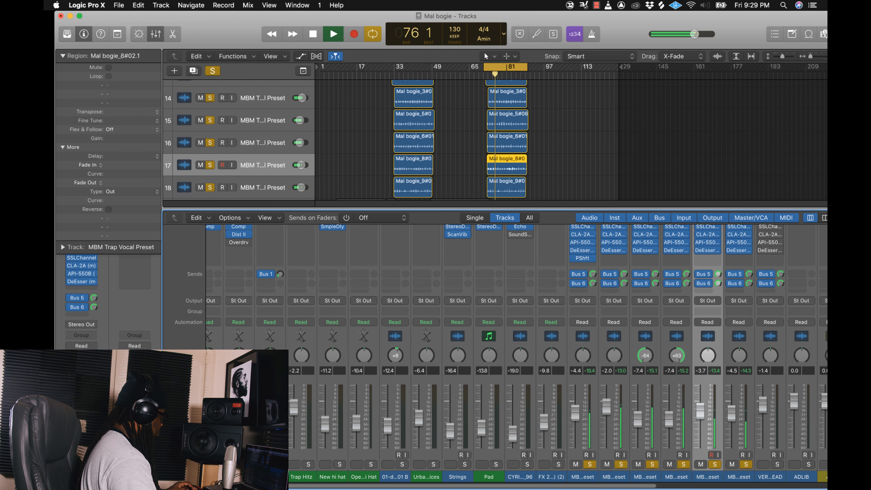
scroll(515, 346, left, 1)
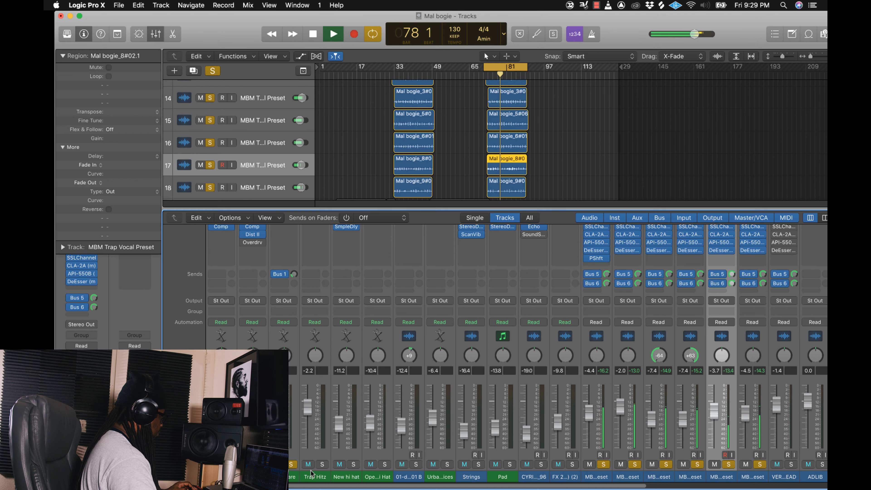
click(291, 465)
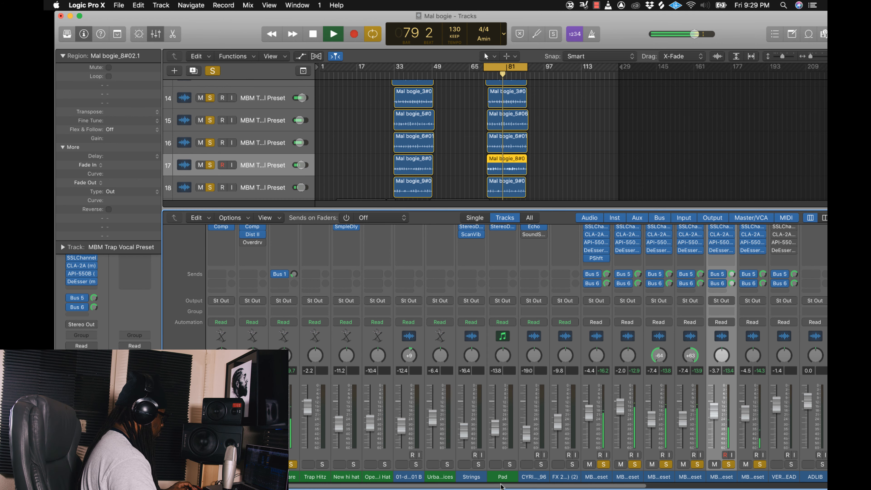
scroll(532, 468, right, 15)
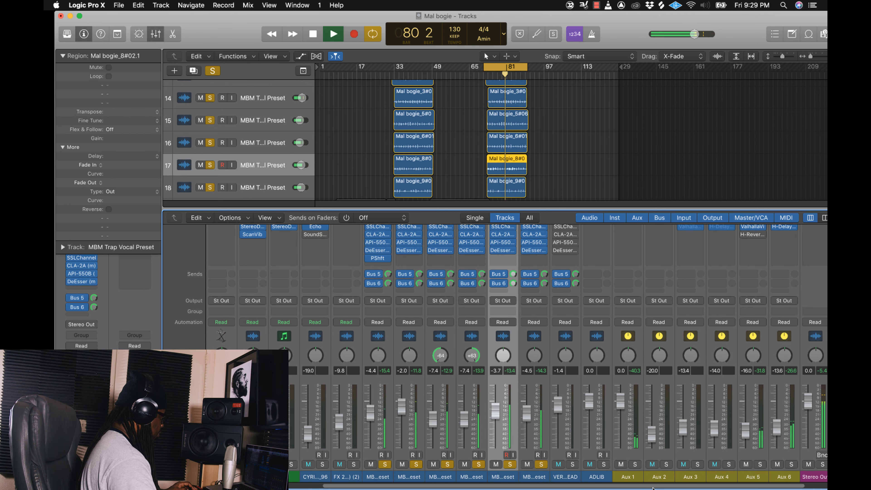
scroll(700, 439, right, 2)
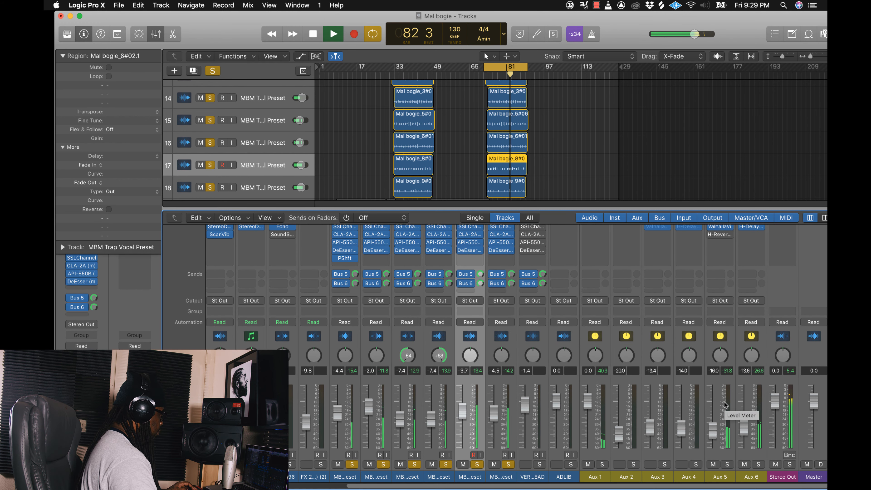
scroll(722, 396, up, 2)
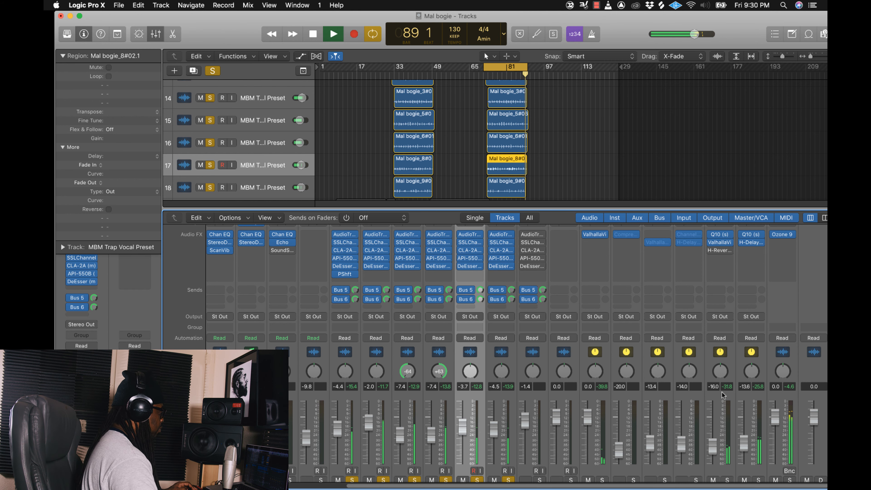
key(space)
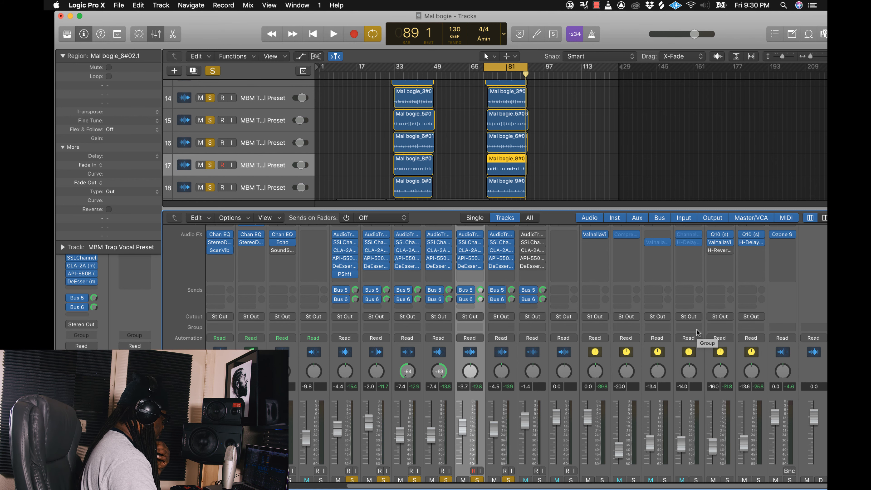
- Open the H-Delay plug-in on Aux 6
mouse_move(751, 246)
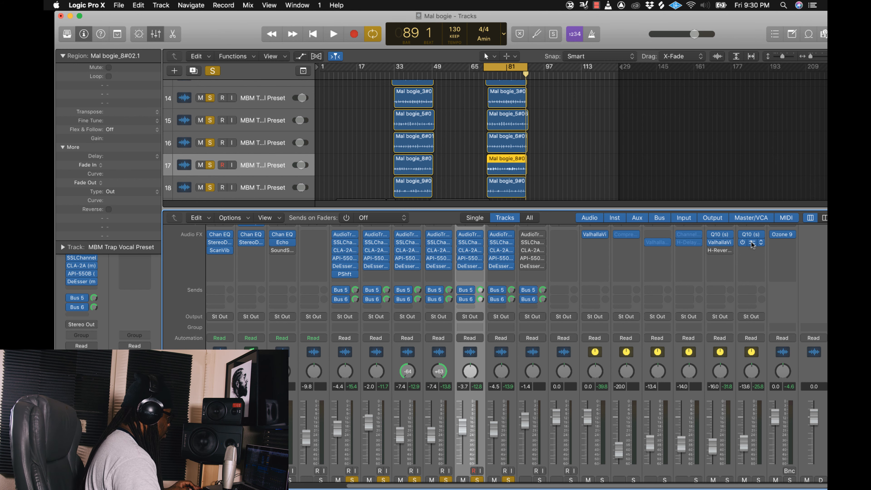
click(751, 243)
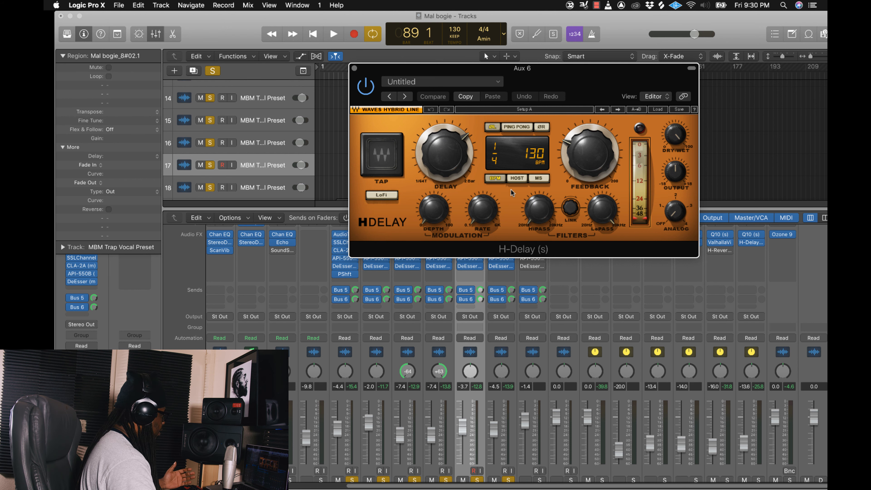
- Switch the H-Delay to milliseconds to read the 1/4-note delay time at 130 BPM, and return it to BPM mode
drag(562, 86, 593, 68)
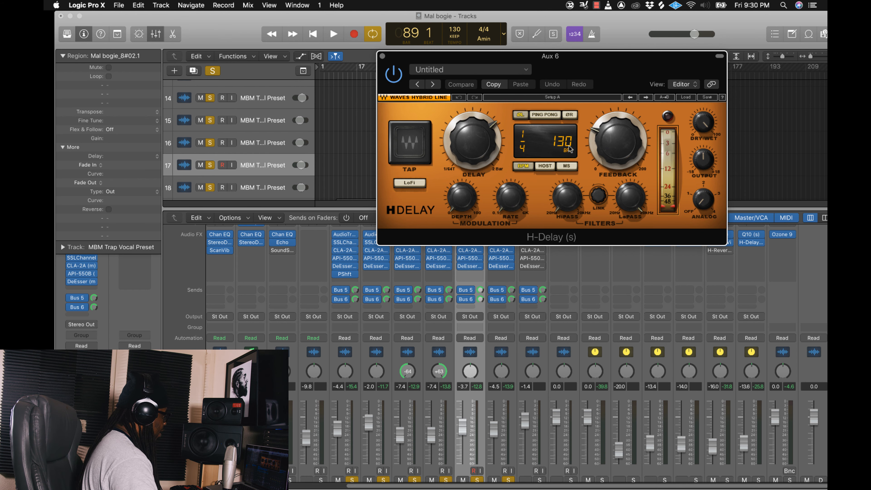
click(567, 166)
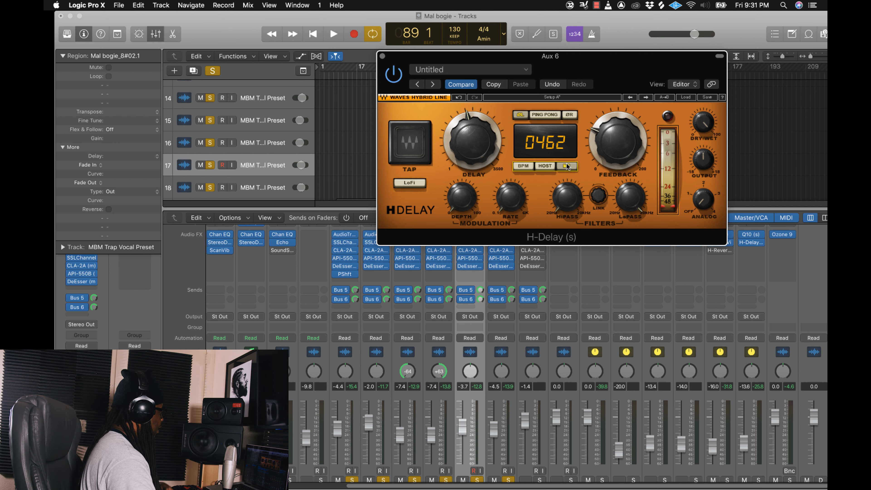
click(473, 131)
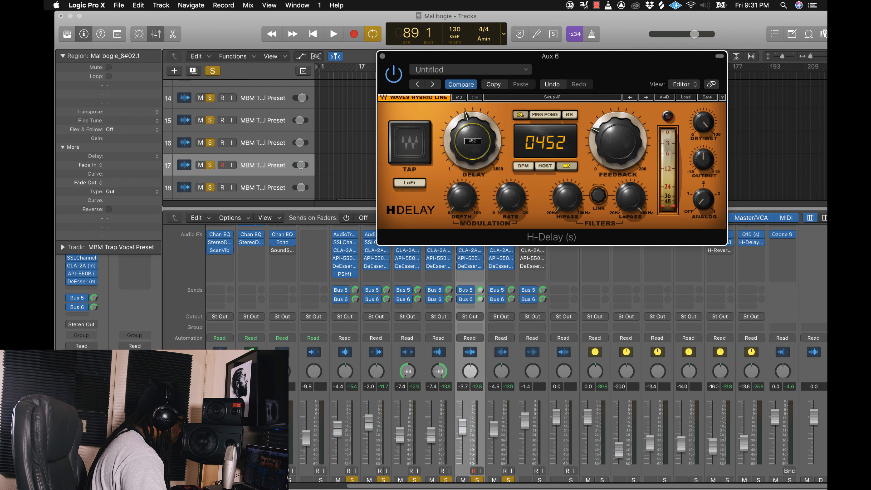
drag(473, 131, 472, 130)
click(522, 167)
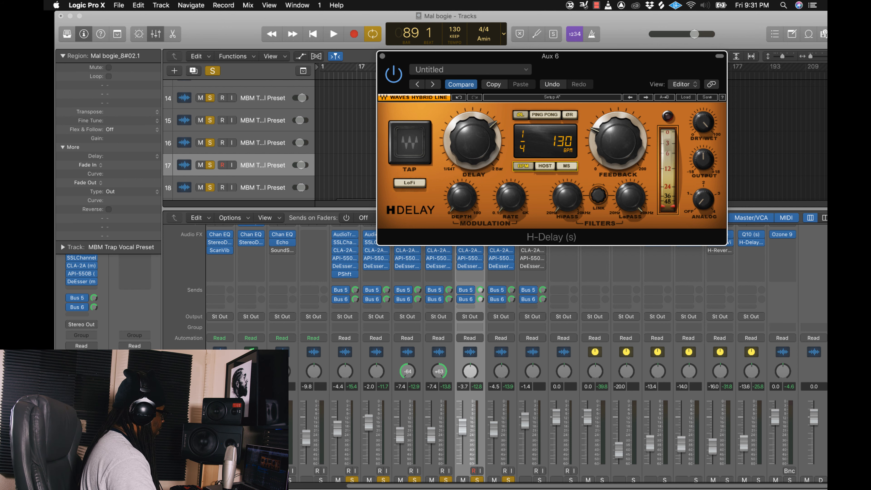
- Set the H-Delay to a 1/32 note, check its length in milliseconds, and return to BPM mode
drag(473, 132, 472, 143)
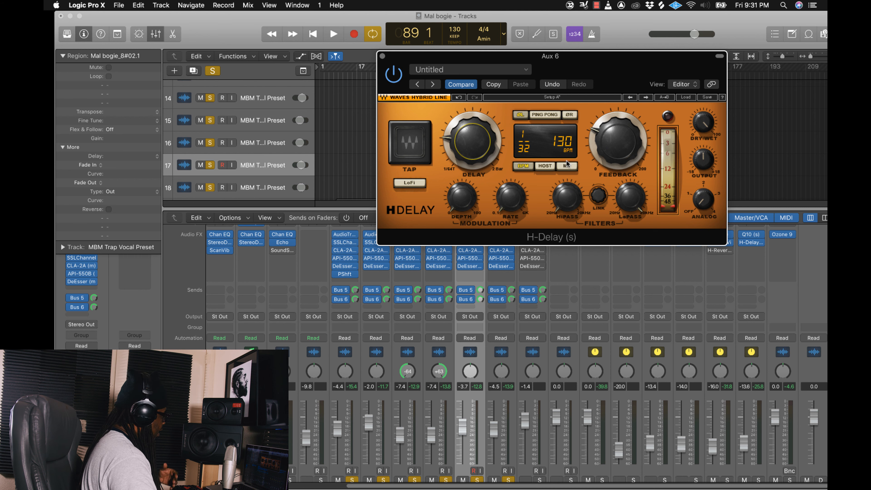
click(568, 167)
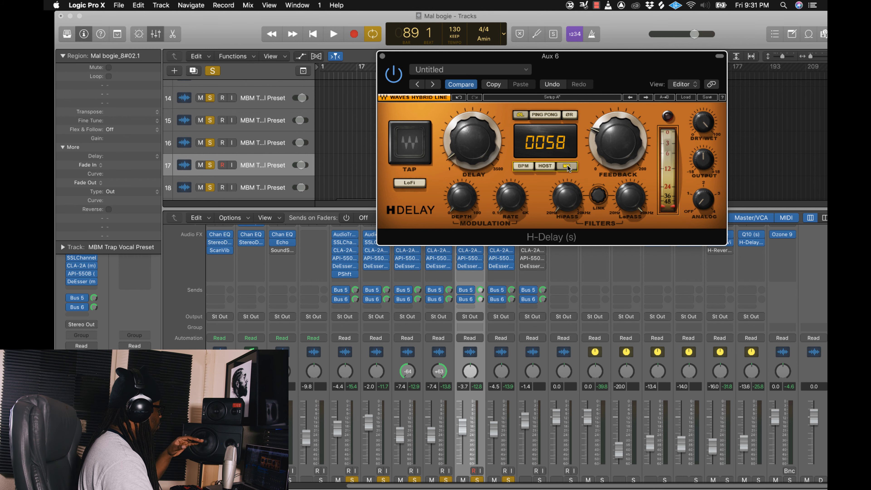
click(524, 166)
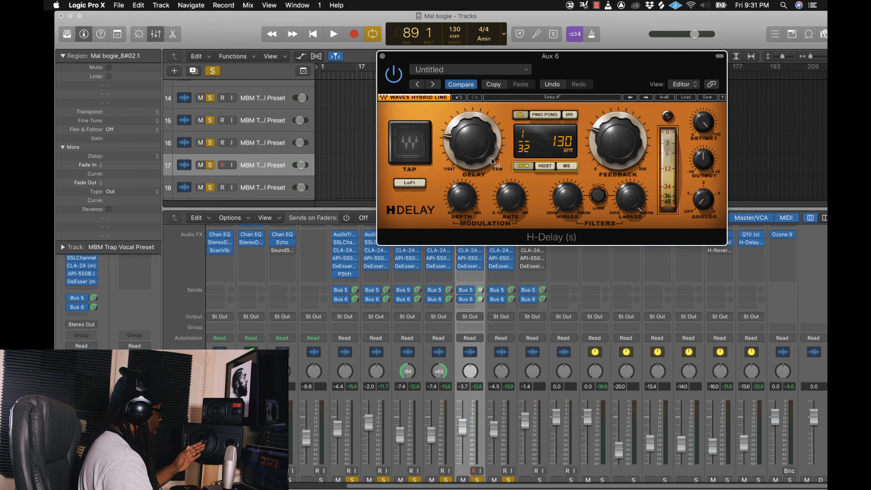
- Set the H-Delay to a 1/4 note, display its time in milliseconds, and move the plug-in window clear of the Aux 5 inserts
drag(472, 145, 472, 114)
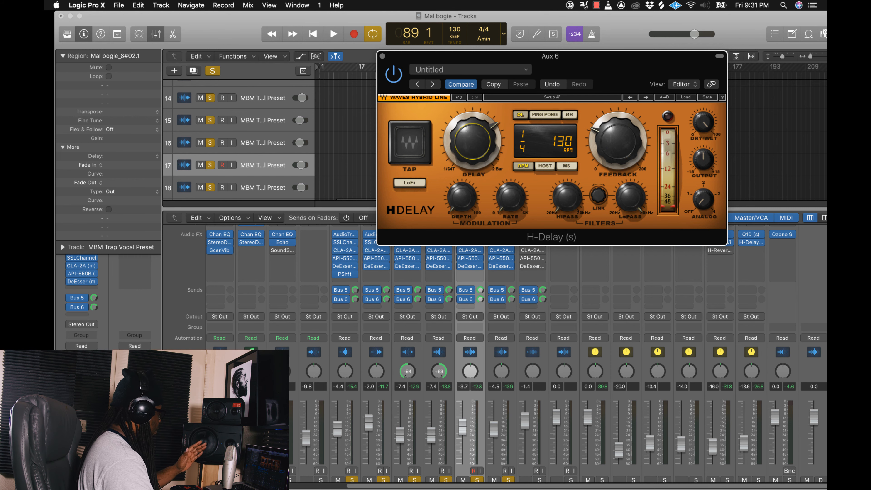
click(568, 166)
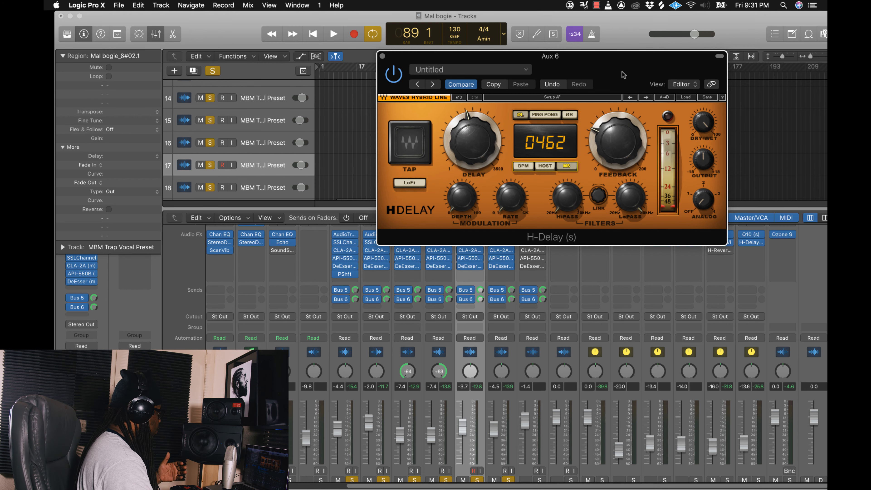
drag(624, 74, 455, 70)
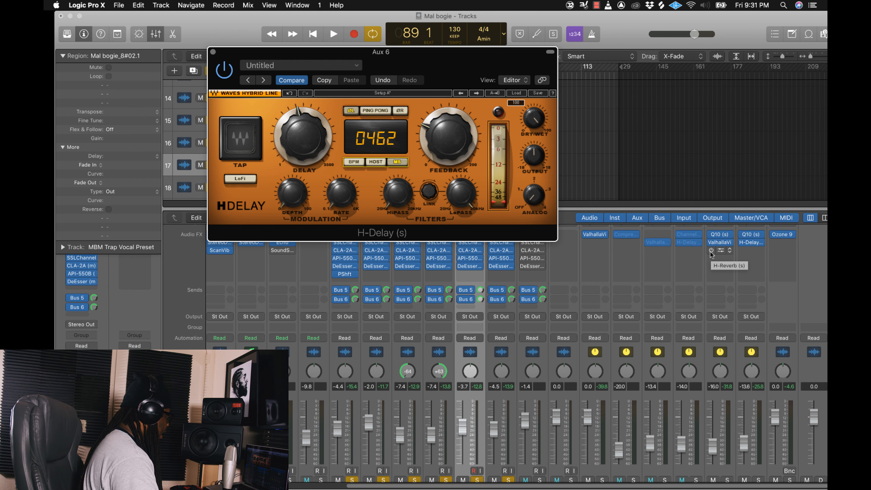
- Open the H-Reverb on Aux 5, place its window beside the H-Delay readout, and enable the plug-in
click(721, 252)
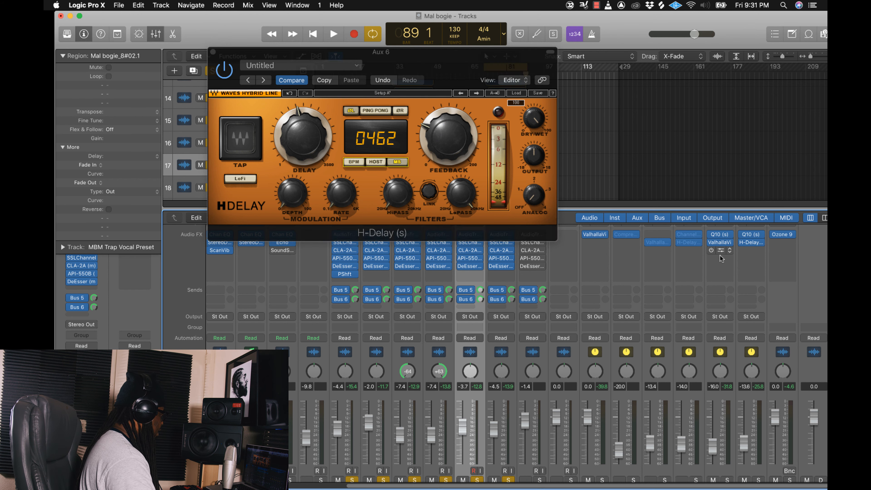
drag(479, 70, 570, 171)
click(713, 251)
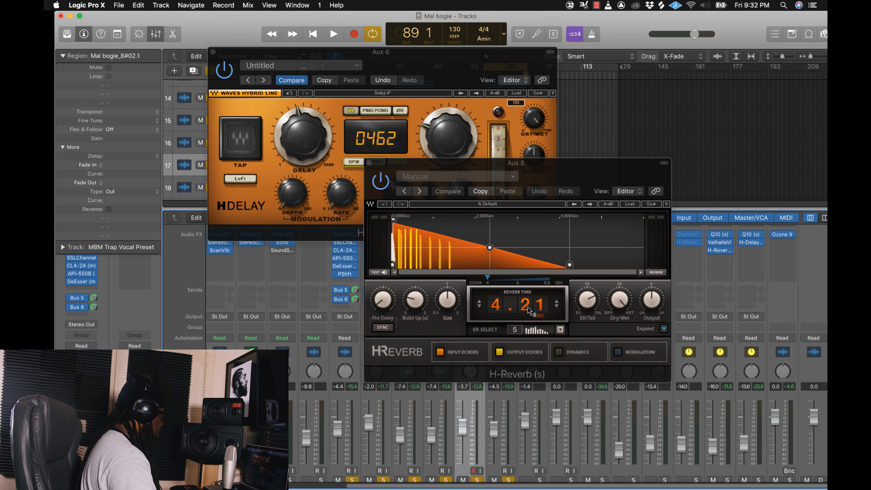
- Set the H-Reverb time to 4.62 seconds, use it on Aux 5 in place of ValhallaVi, and raise its pre-delay slightly
drag(532, 316, 531, 304)
click(713, 251)
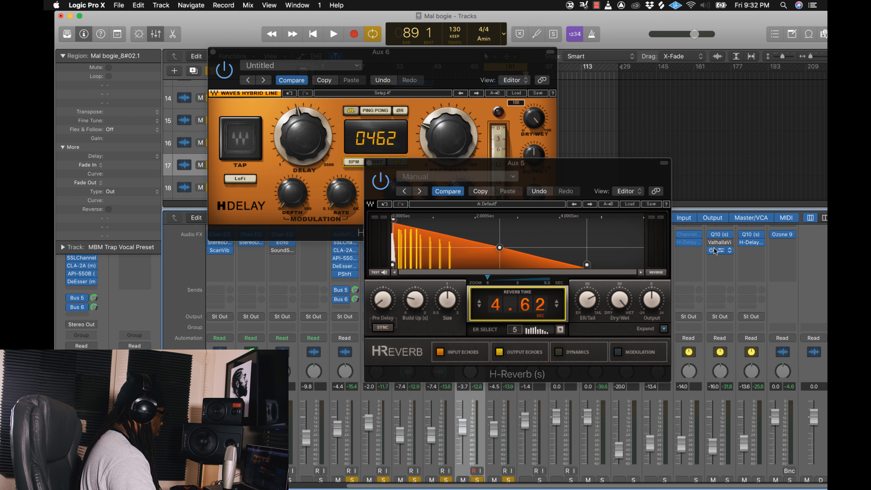
click(385, 309)
drag(383, 303, 383, 291)
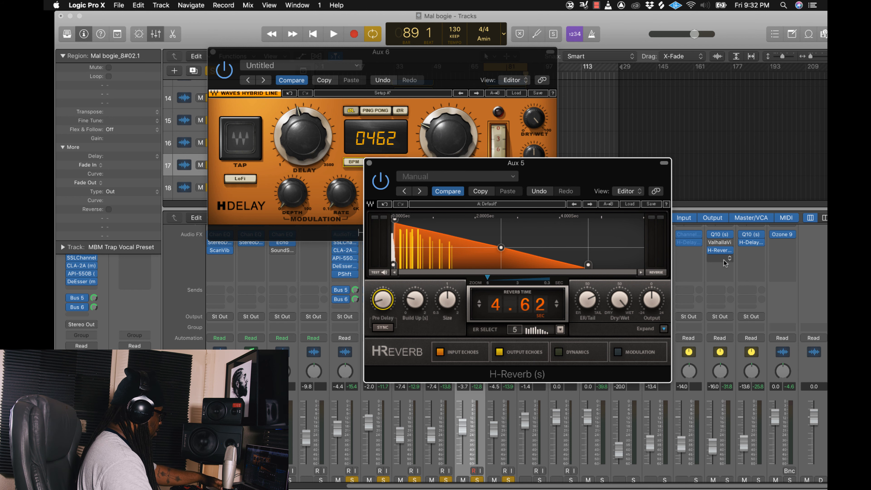
- Play the loop with the H-Reverb, lower the Aux 5 volume fader to -18.0 dB, and stop playback
scroll(701, 379, down, 1)
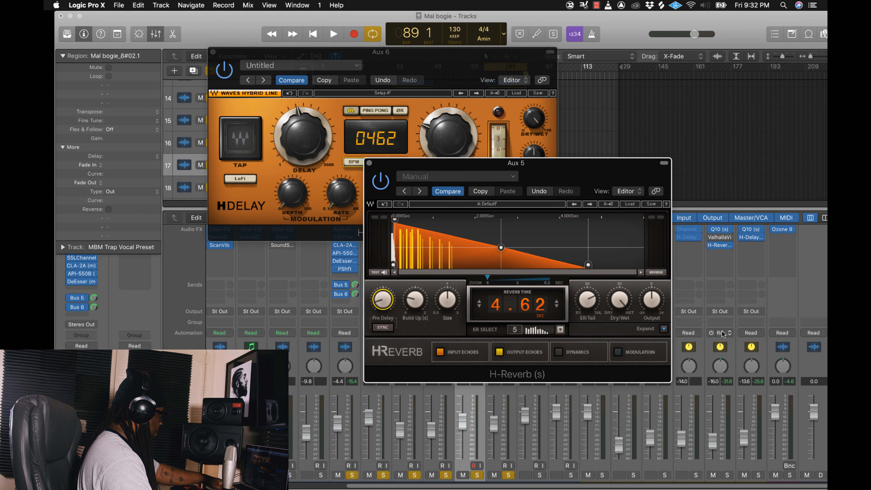
key(space)
scroll(722, 283, up, 1)
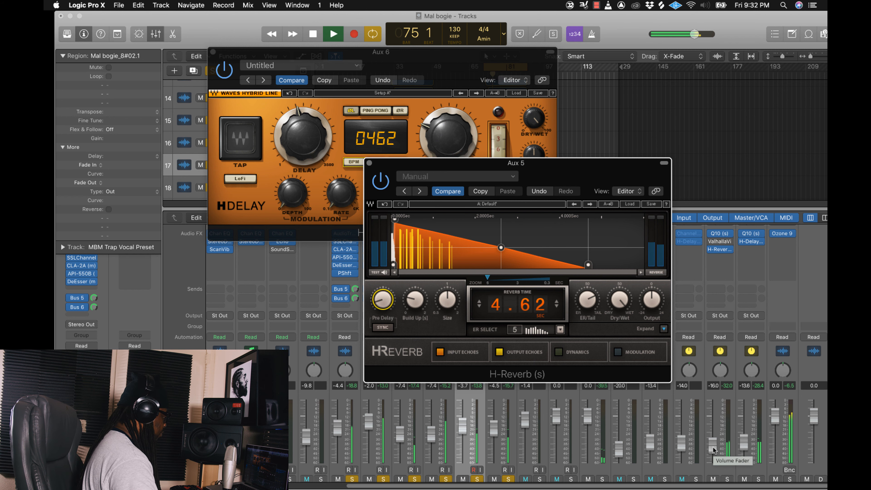
drag(713, 452, 713, 456)
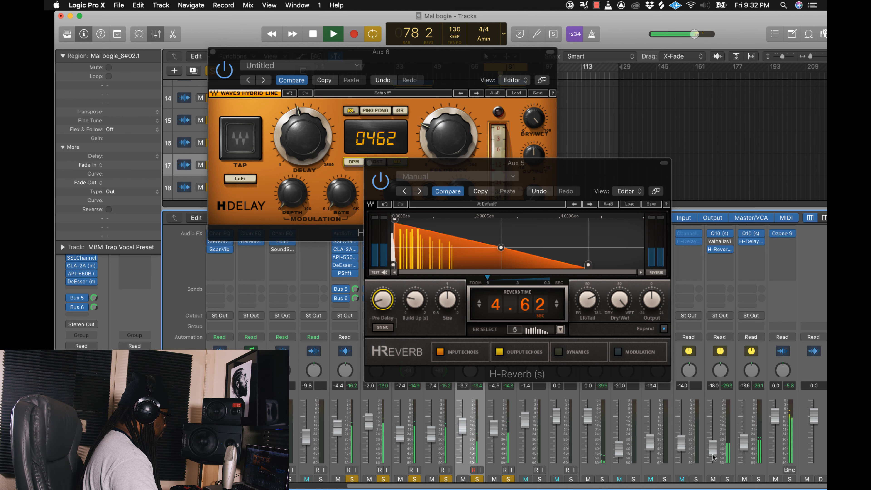
mouse_move(719, 236)
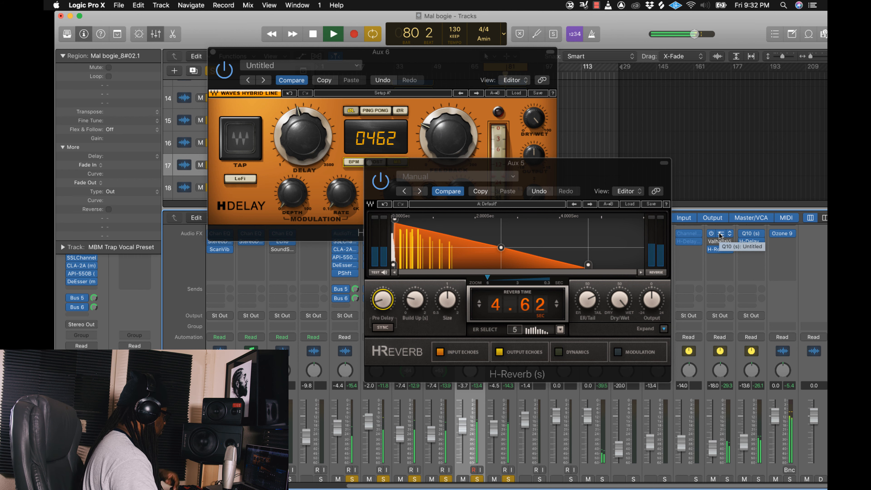
key(space)
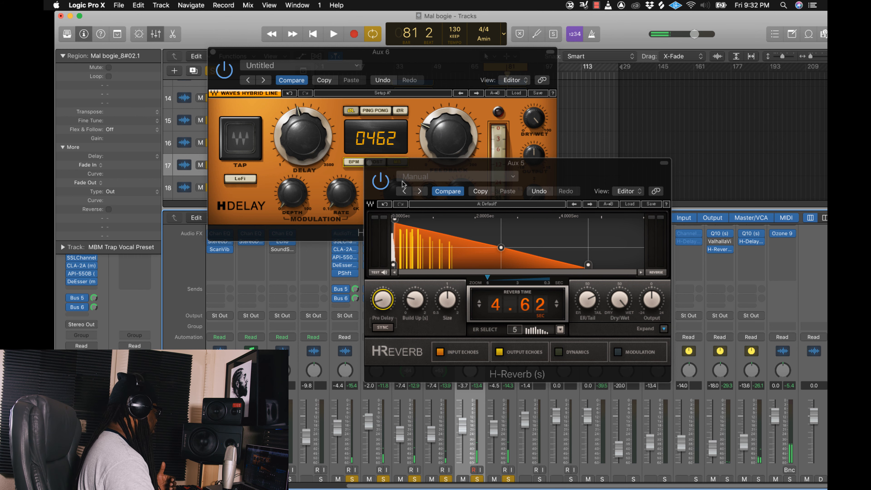
- Close the H-Reverb and move the H-Delay window to the middle of the workspace
click(372, 164)
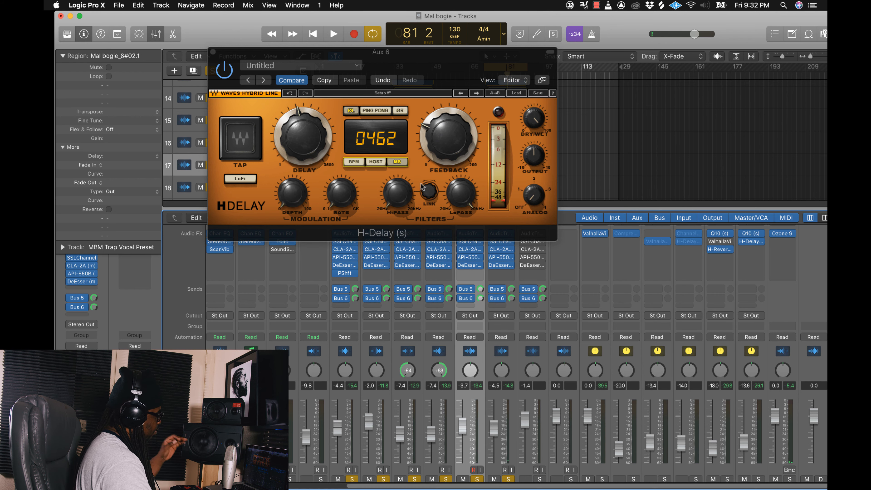
drag(441, 72, 522, 63)
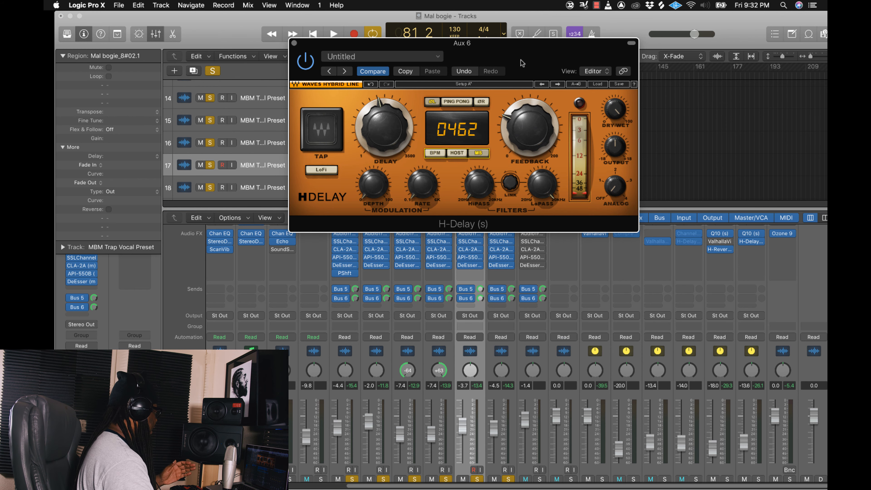